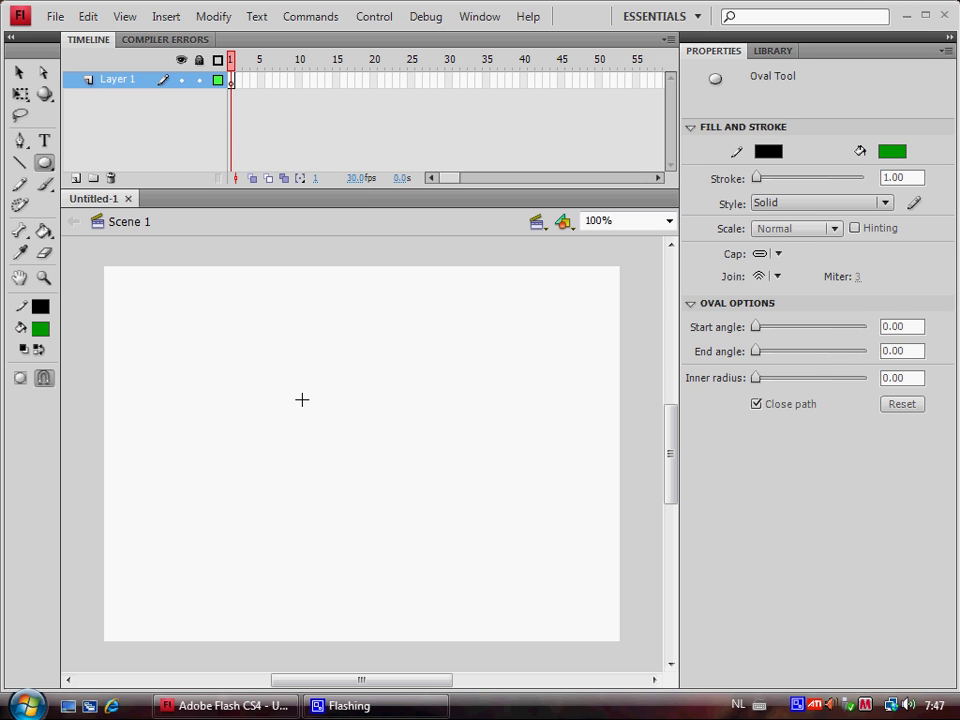
Make the oval fill a linear gradient from bright green #30EE00 to black
{"action": "left_click", "coordinate": [40, 328]}
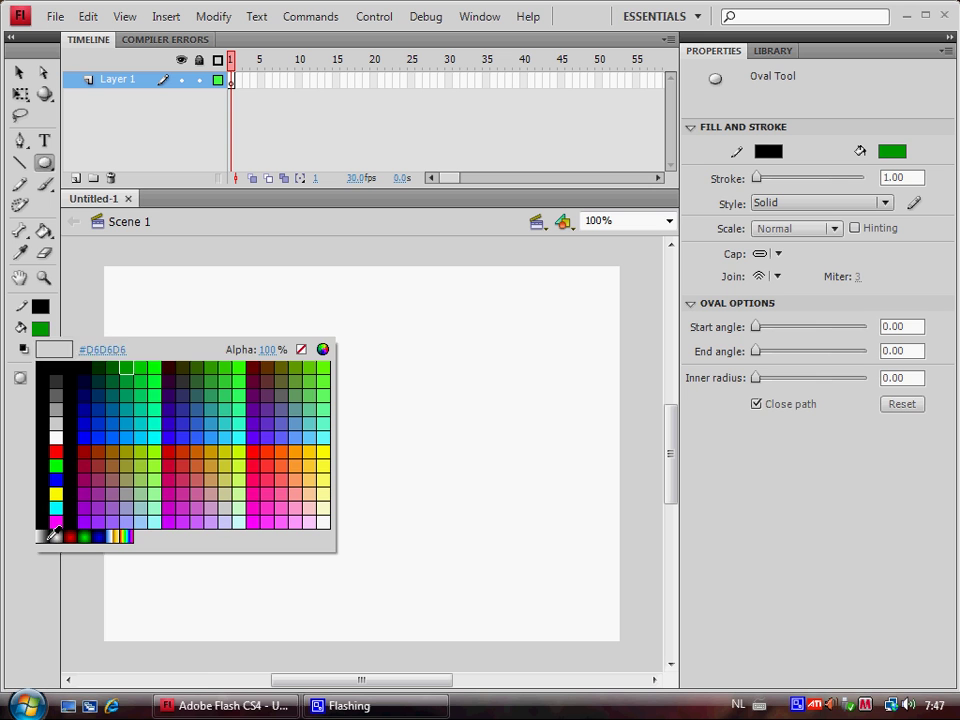
{"action": "left_click", "coordinate": [48, 539]}
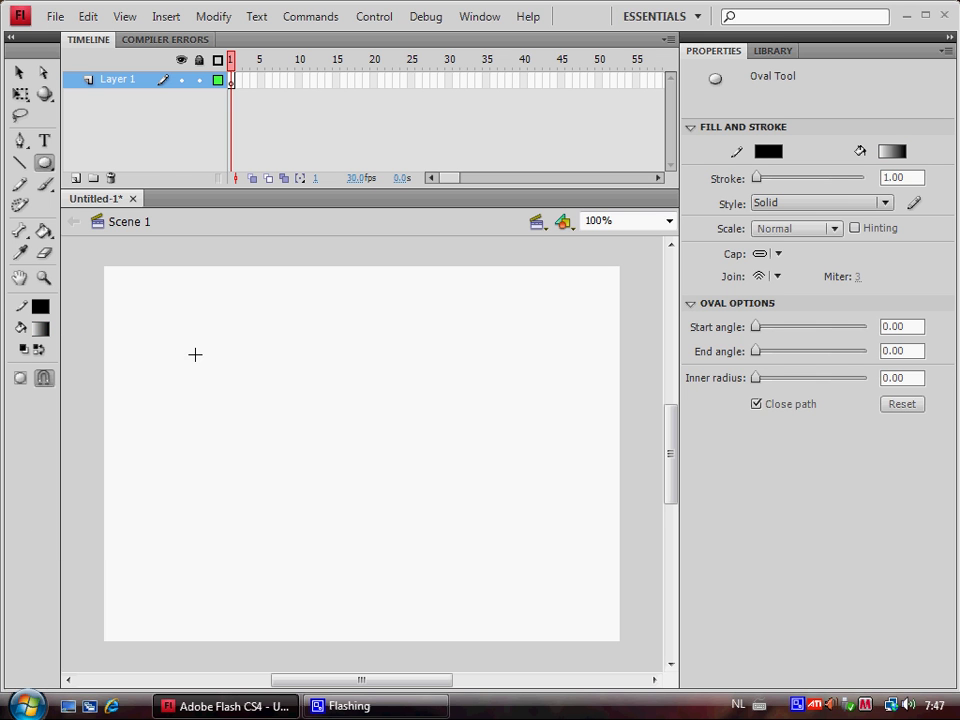
{"action": "key", "text": "shift+F9"}
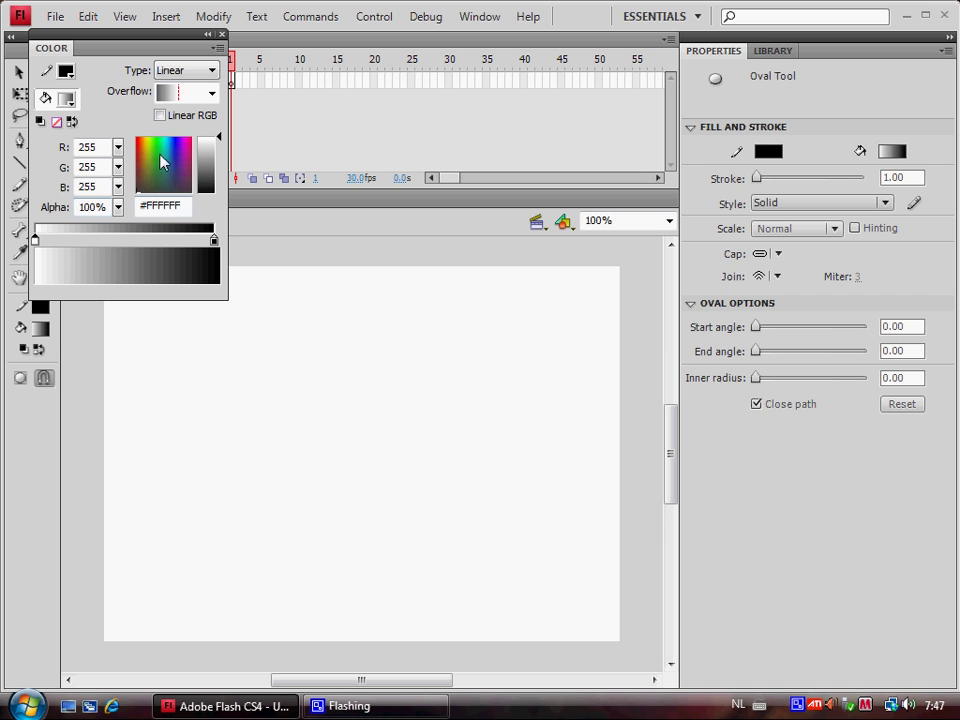
{"action": "left_click", "coordinate": [157, 142]}
{"action": "left_click", "coordinate": [155, 140]}
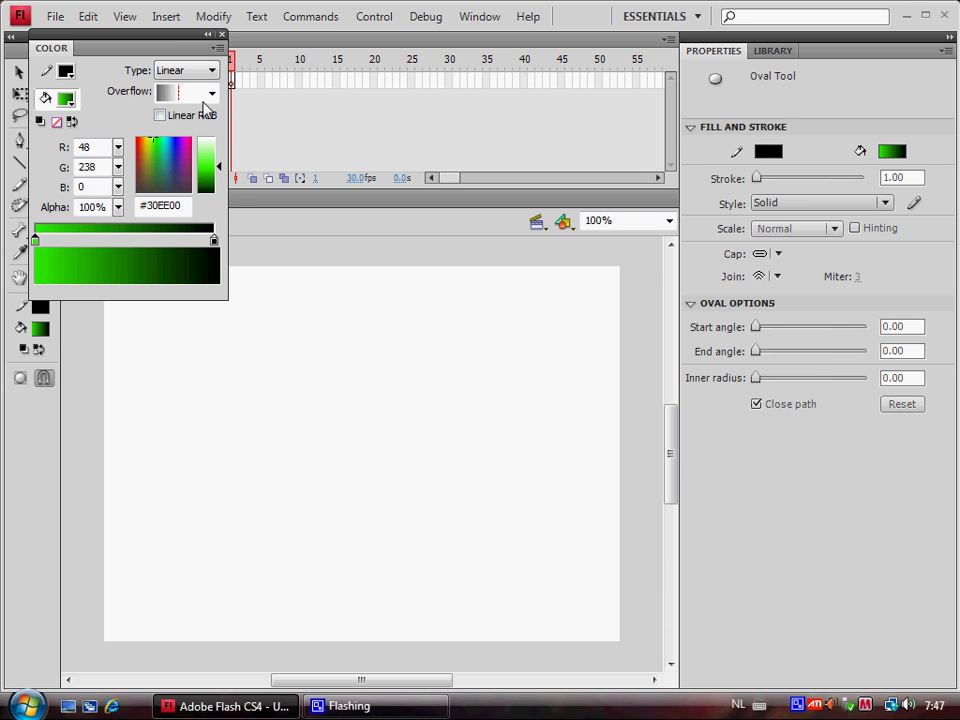
{"action": "left_click", "coordinate": [221, 35]}
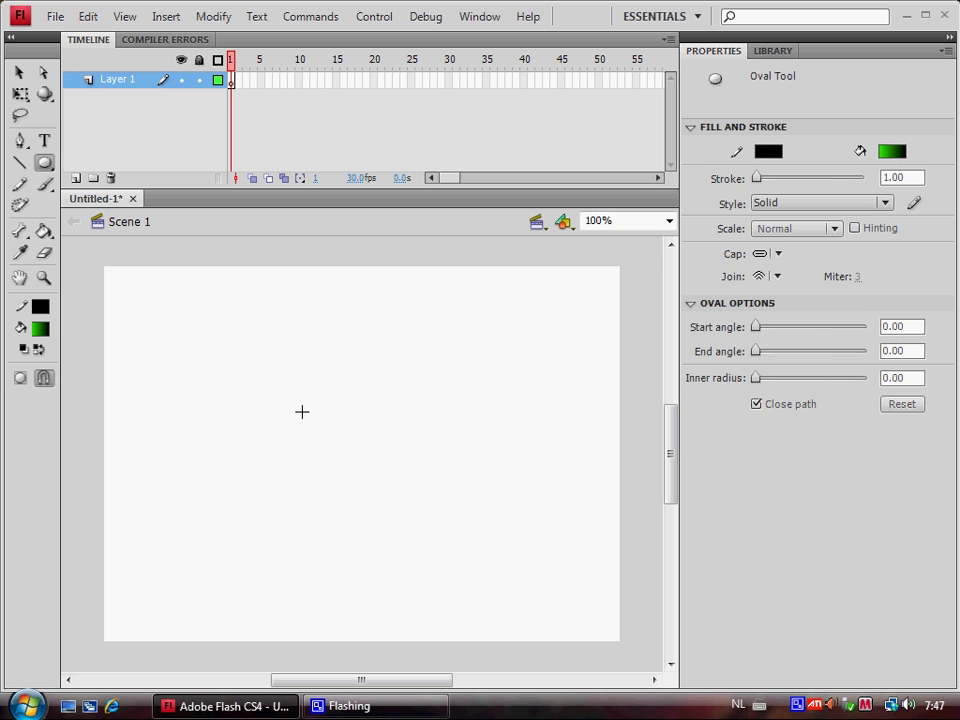
Draw a green-to-black gradient circle and convert it to a Button symbol named Ball
{"action": "left_click_drag", "start_coordinate": [302, 411], "coordinate": [351, 462]}
{"action": "left_click_drag", "start_coordinate": [255, 381], "coordinate": [384, 506]}
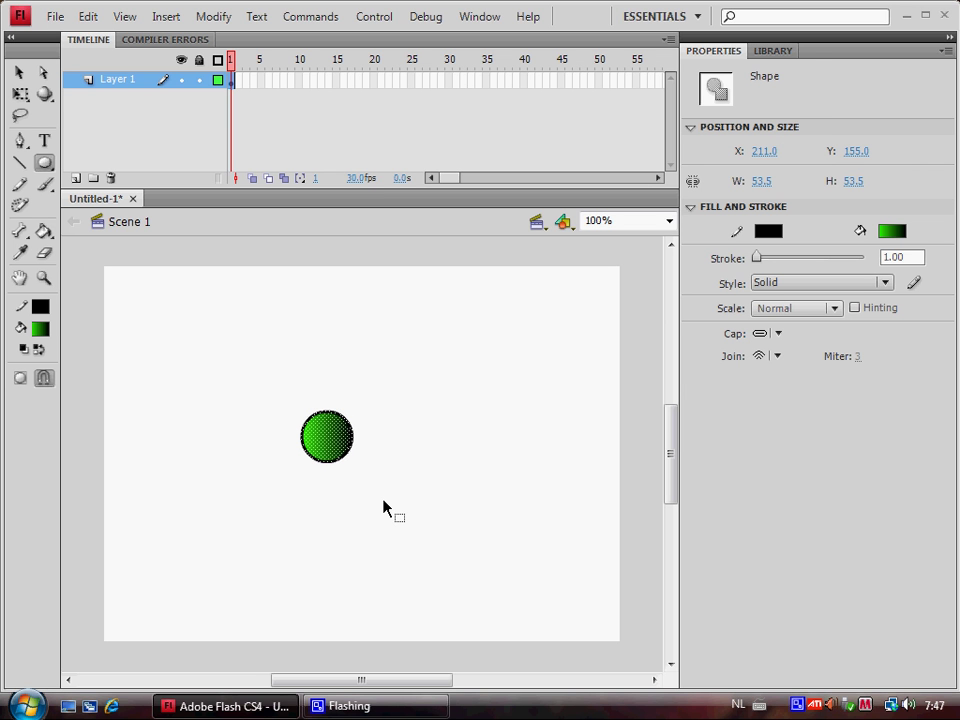
{"action": "key", "text": "F8"}
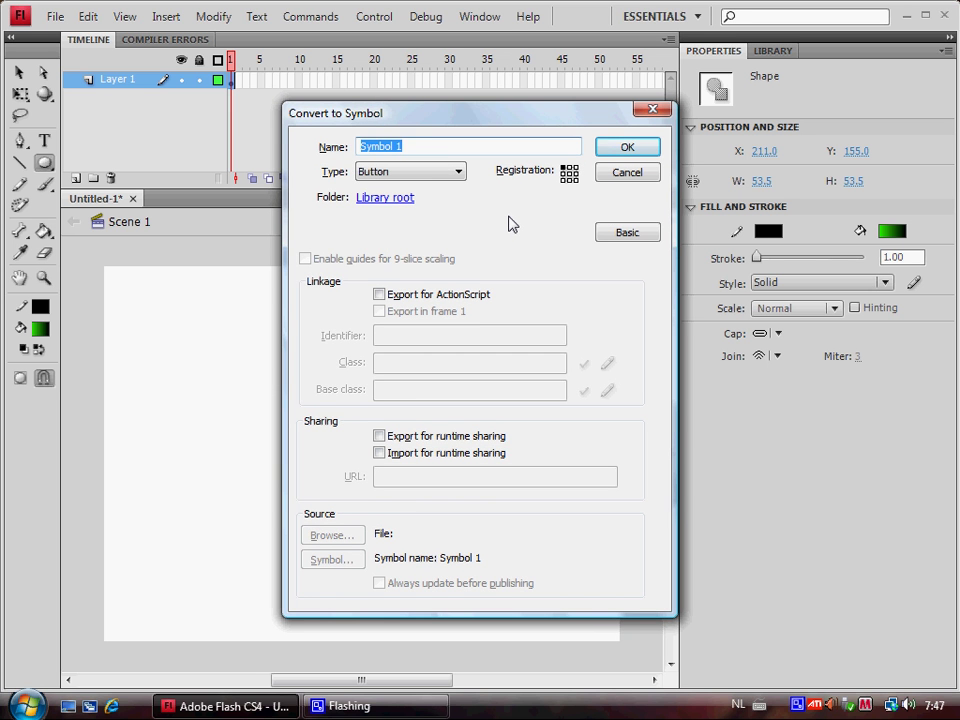
{"action": "type", "text": "Baa"}
{"action": "key", "text": "Return"}
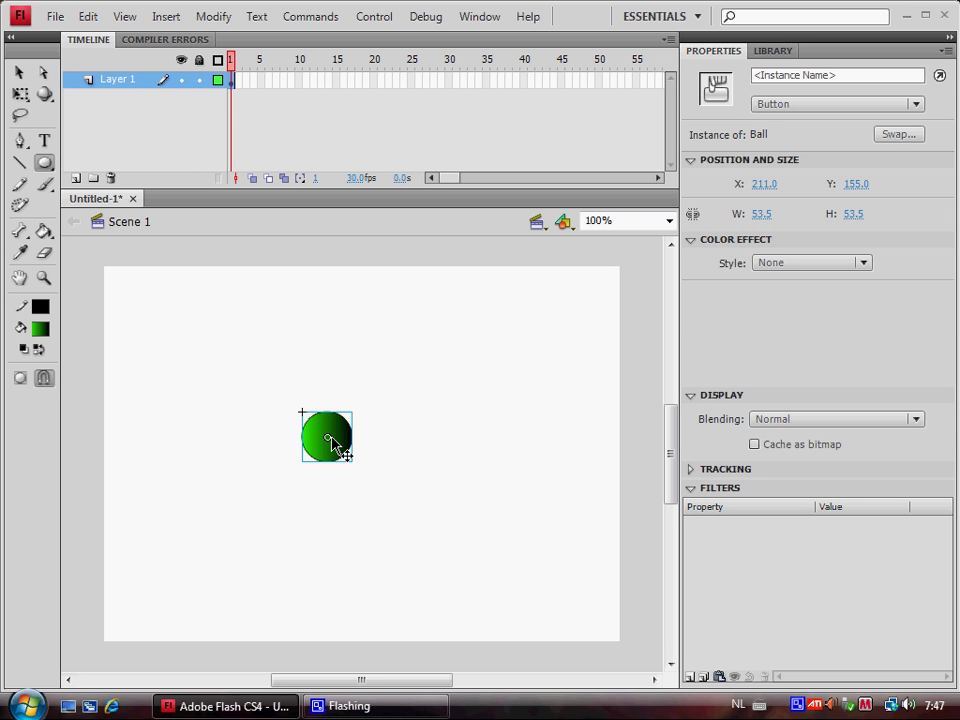
Nudge the Ball button into place and apply a motion tween to it
{"action": "left_click_drag", "start_coordinate": [333, 445], "coordinate": [362, 471]}
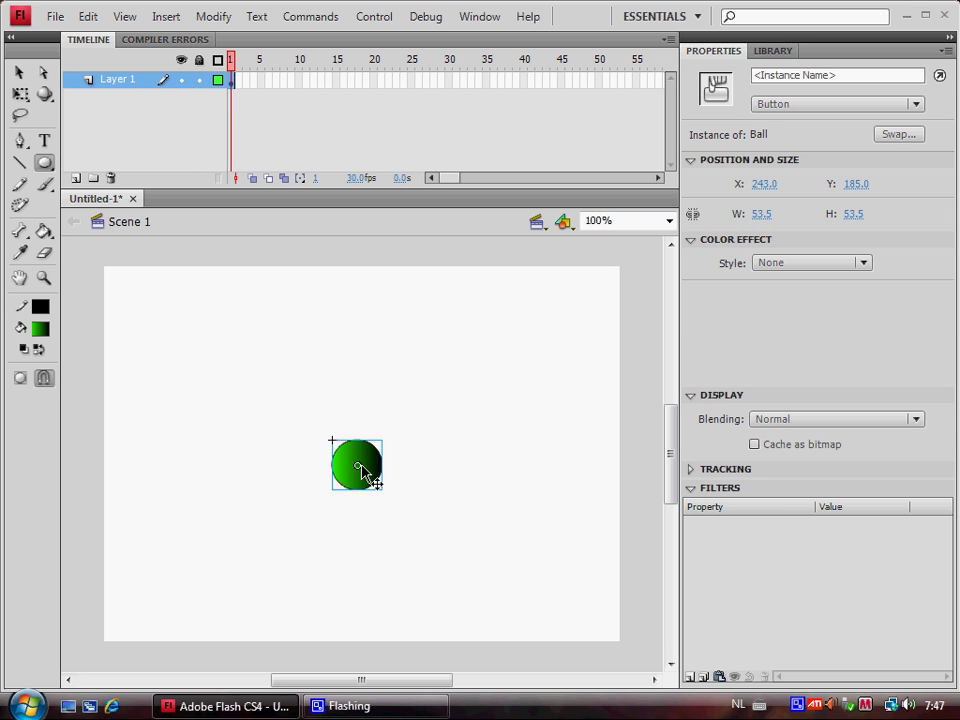
{"action": "left_click", "coordinate": [19, 72]}
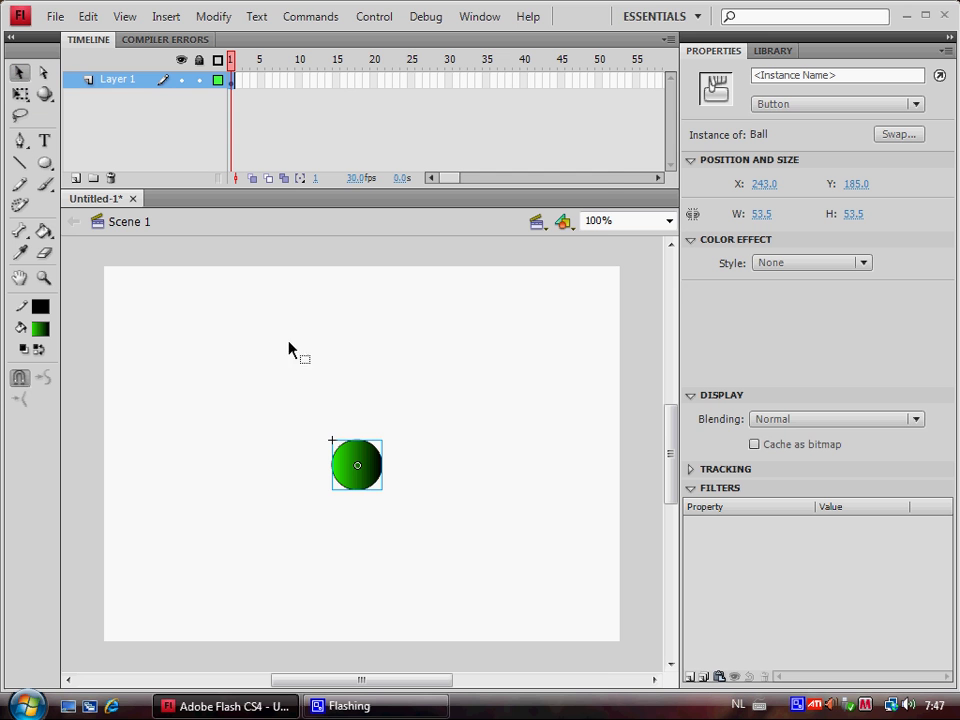
{"action": "right_click", "coordinate": [357, 466]}
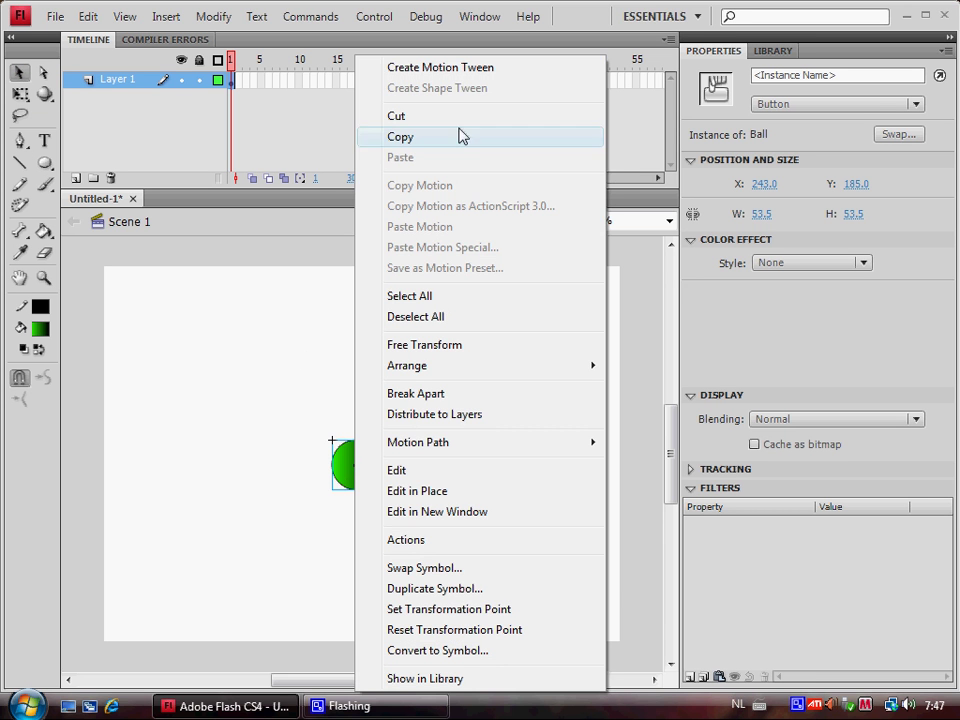
{"action": "left_click", "coordinate": [455, 69]}
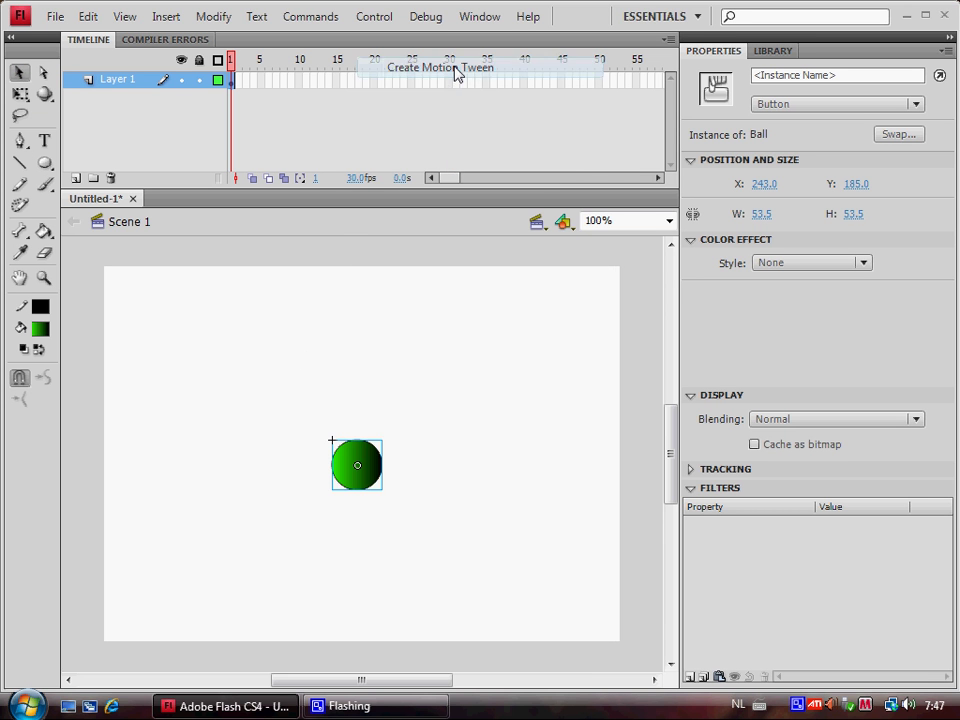
Drag the ball to a new stage position on successive frames to form a zigzag path
{"action": "left_click", "coordinate": [238, 86]}
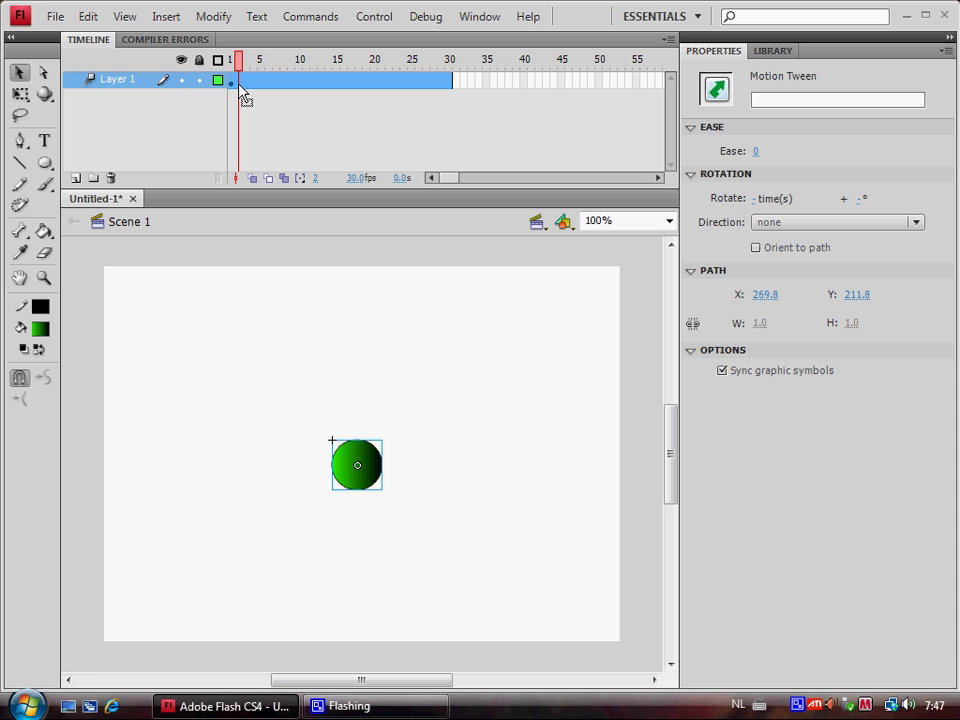
{"action": "left_click_drag", "start_coordinate": [360, 460], "coordinate": [274, 364]}
{"action": "left_click", "coordinate": [246, 81]}
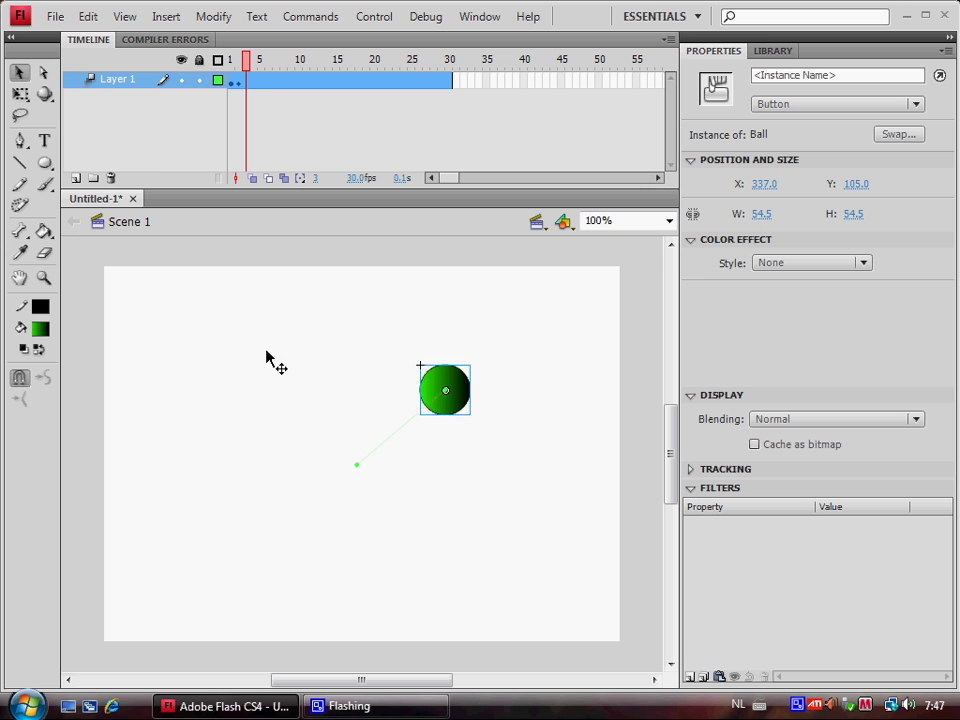
{"action": "left_click", "coordinate": [254, 83]}
{"action": "left_click_drag", "start_coordinate": [274, 381], "coordinate": [266, 517]}
{"action": "left_click", "coordinate": [262, 82]}
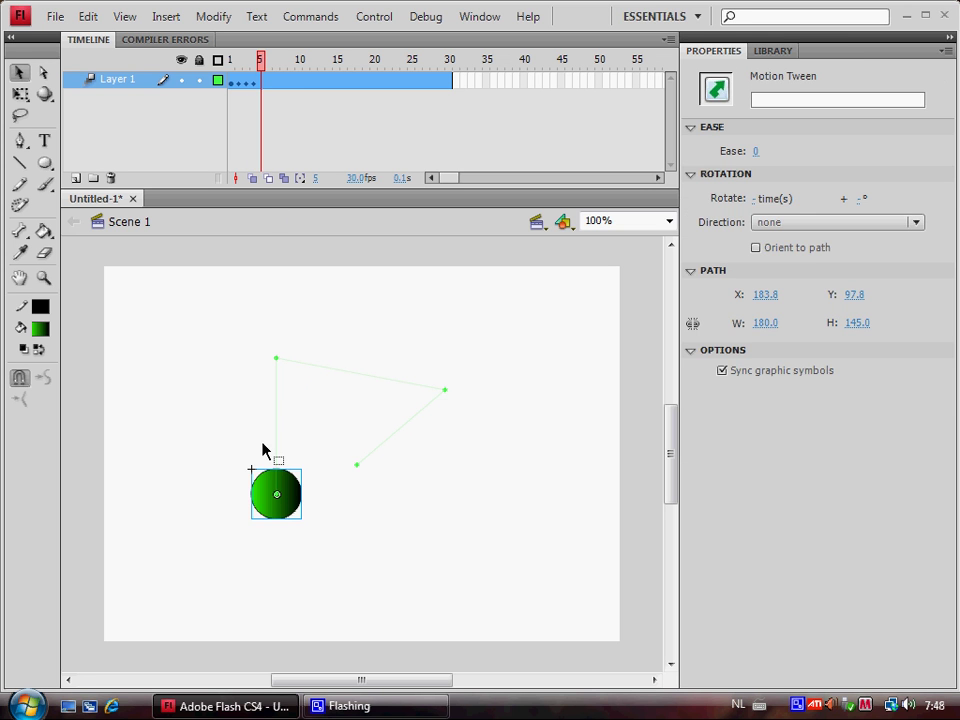
{"action": "left_click_drag", "start_coordinate": [294, 499], "coordinate": [460, 499]}
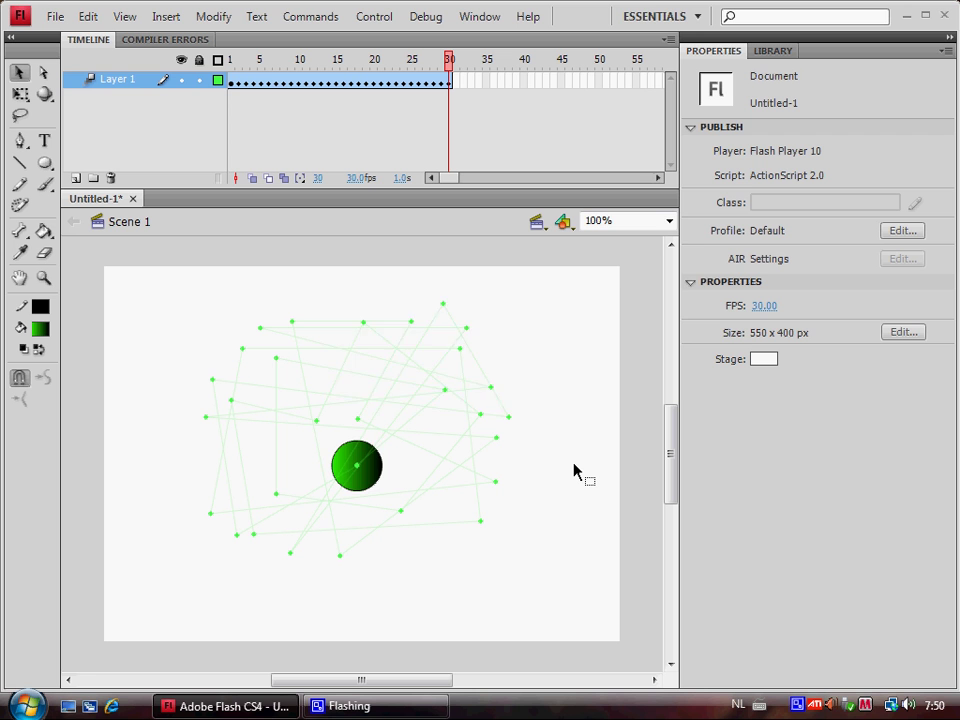
{"action": "key", "text": "ctrl+Return"}
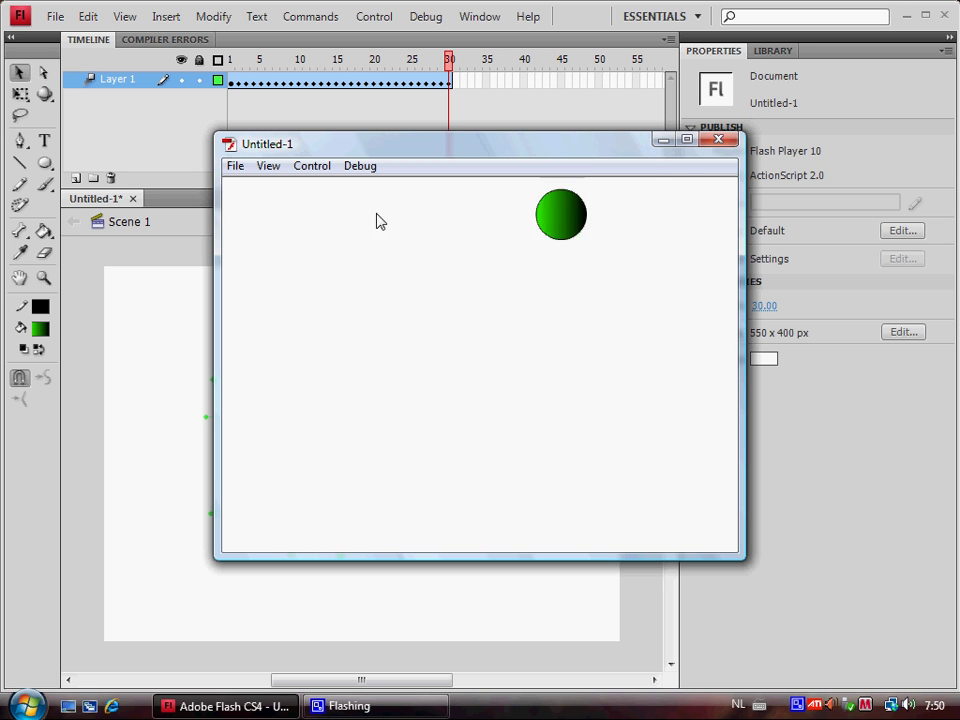
{"action": "left_click", "coordinate": [722, 141]}
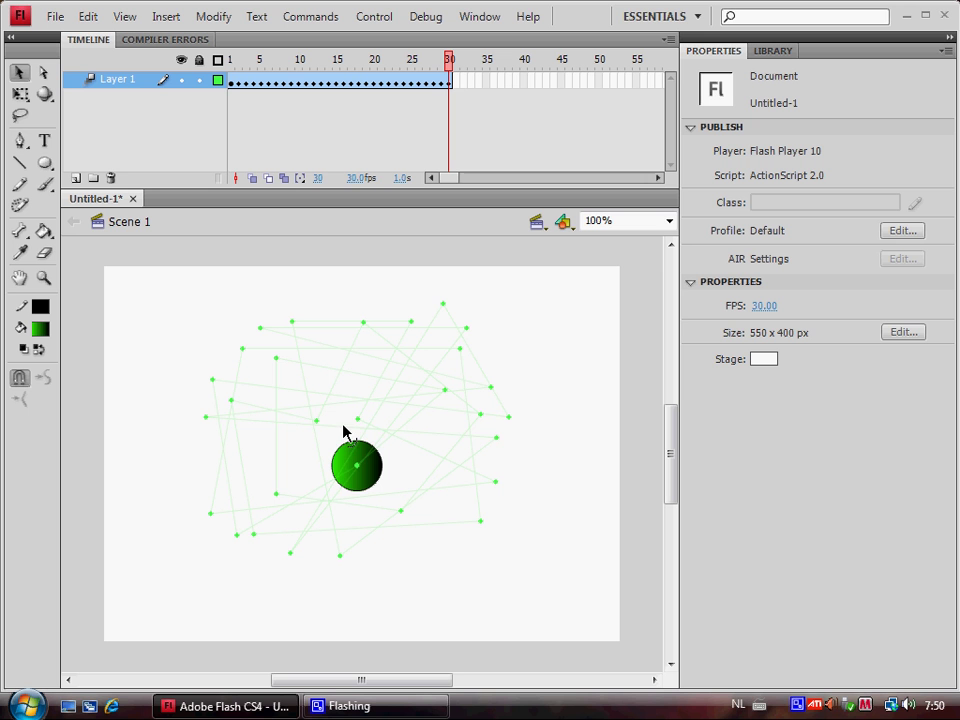
Drag the middles of two straight motion-path segments to bend them into curves
{"action": "mouse_move", "coordinate": [317, 422]}
{"action": "left_mouse_down"}
{"action": "mouse_move", "coordinate": [358, 369]}
{"action": "mouse_move", "coordinate": [354, 414]}
{"action": "mouse_move", "coordinate": [454, 407]}
{"action": "left_mouse_up"}
{"action": "left_click_drag", "start_coordinate": [285, 414], "coordinate": [267, 473]}
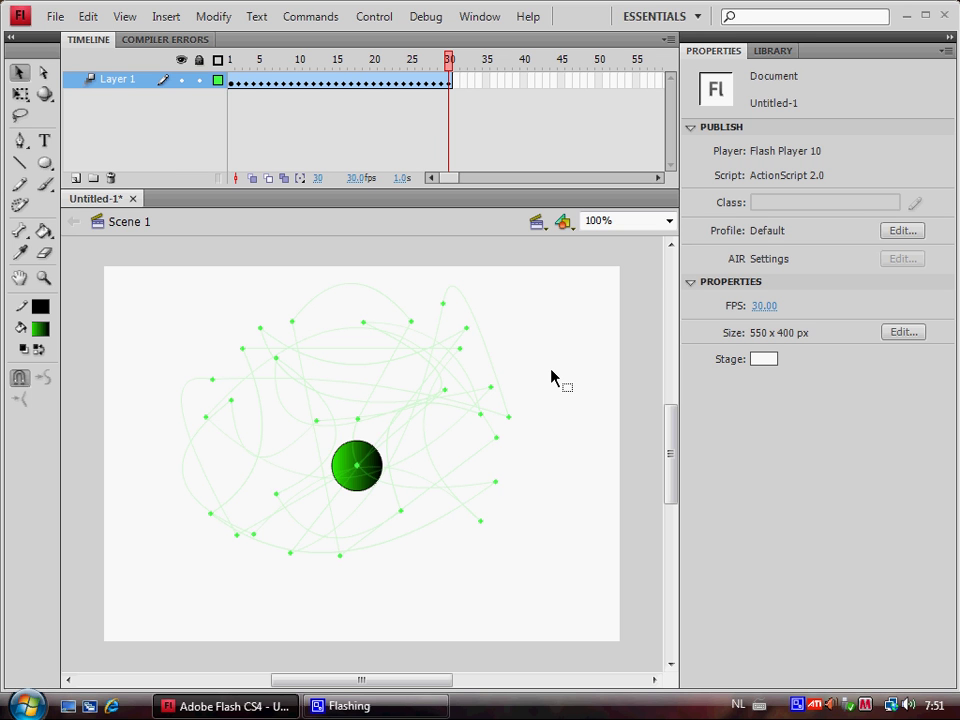
{"action": "key", "text": "ctrl+Return"}
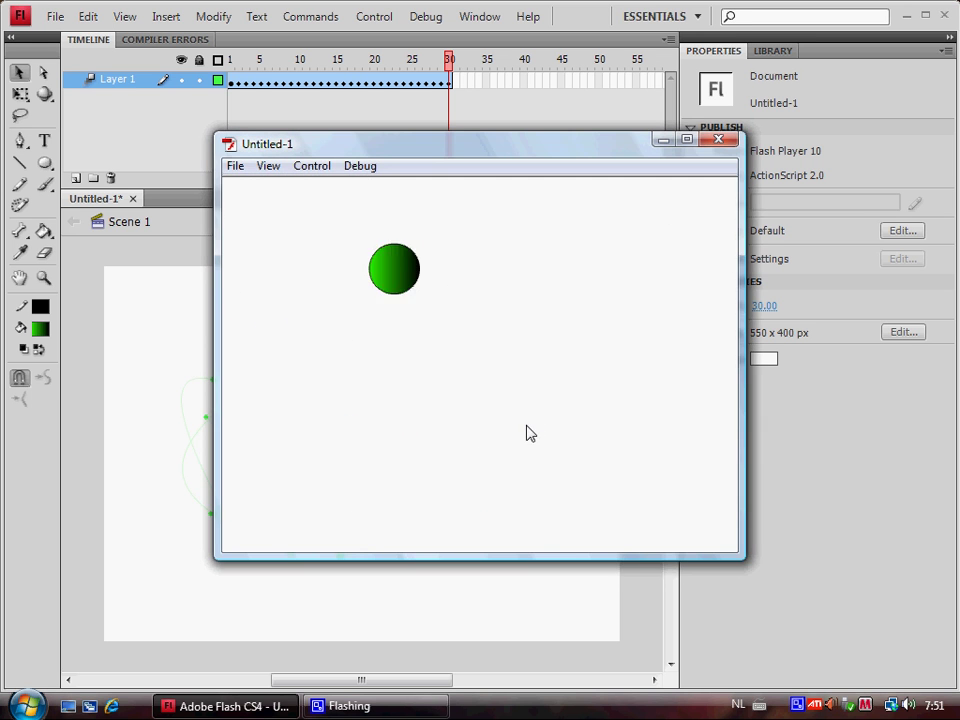
{"action": "left_click", "coordinate": [718, 139]}
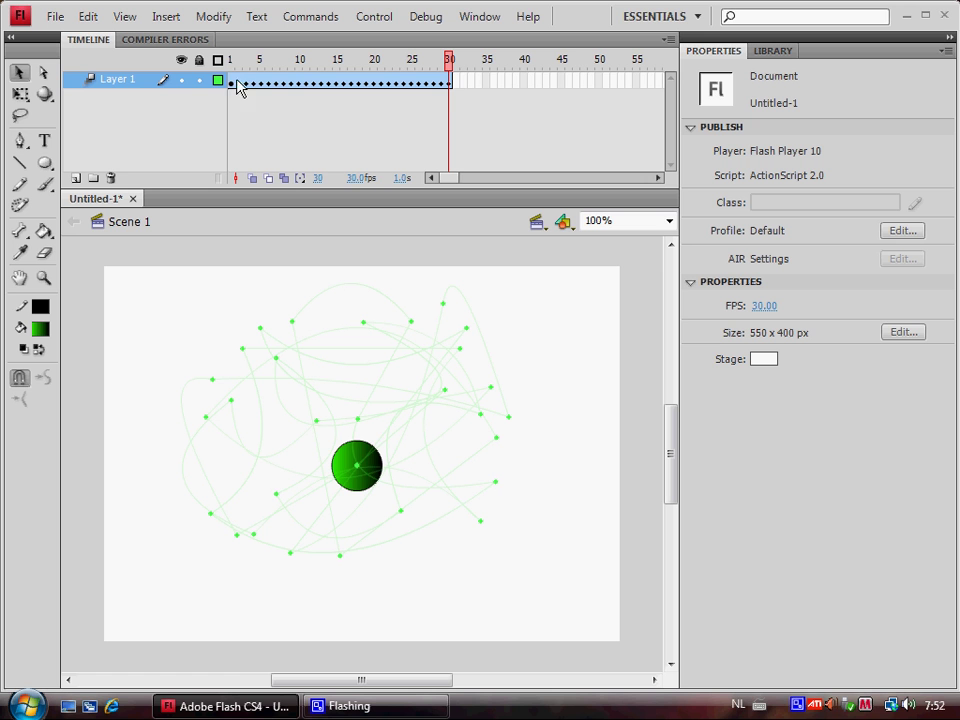
Extend the Ball tween to frame 300, scrub the opening frames, then test the movie
{"action": "left_click_drag", "start_coordinate": [450, 79], "coordinate": [338, 79]}
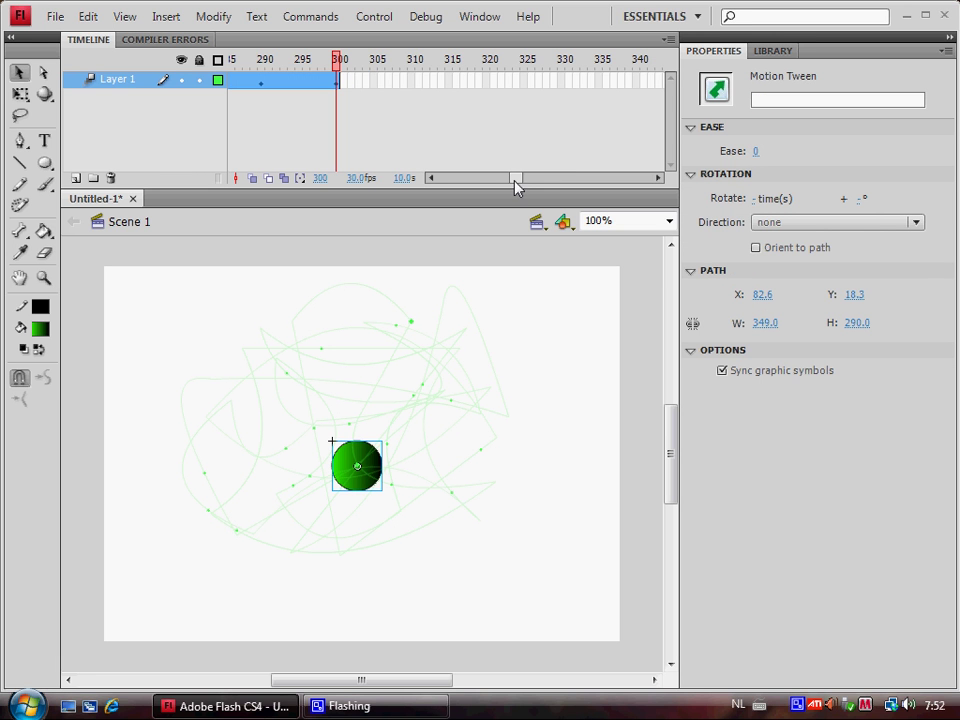
{"action": "left_click_drag", "start_coordinate": [513, 178], "coordinate": [434, 178]}
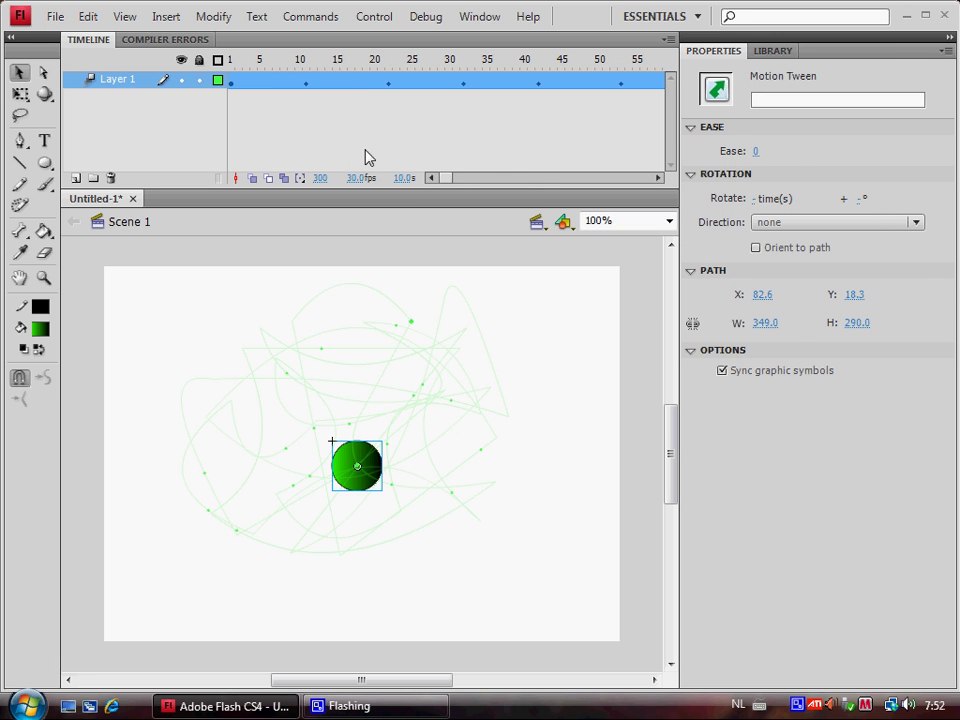
{"action": "left_click", "coordinate": [286, 126]}
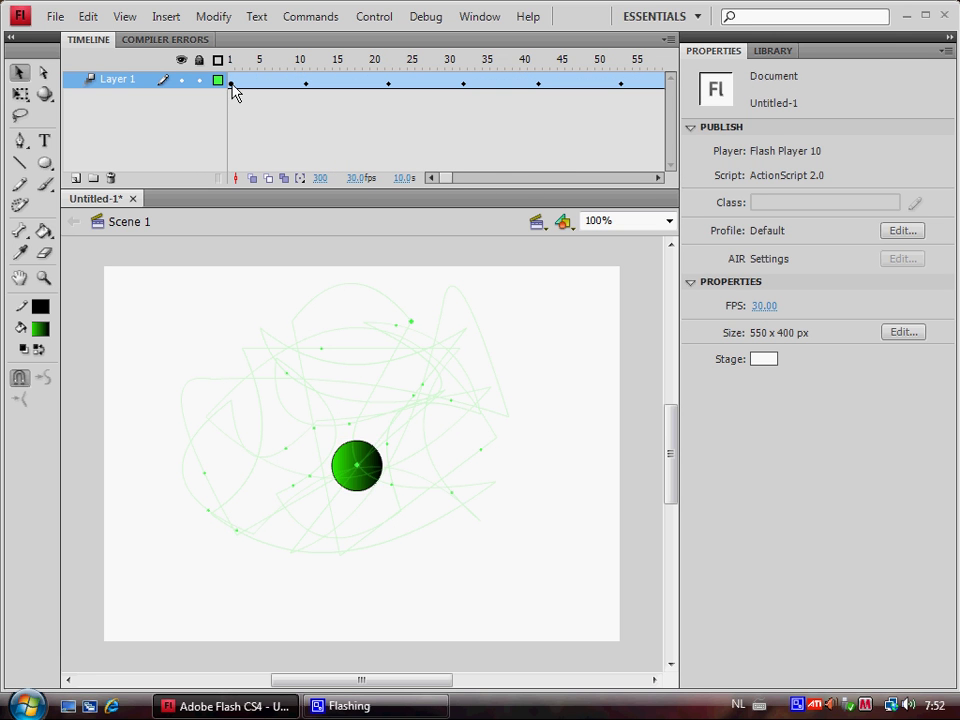
{"action": "left_click", "coordinate": [306, 88]}
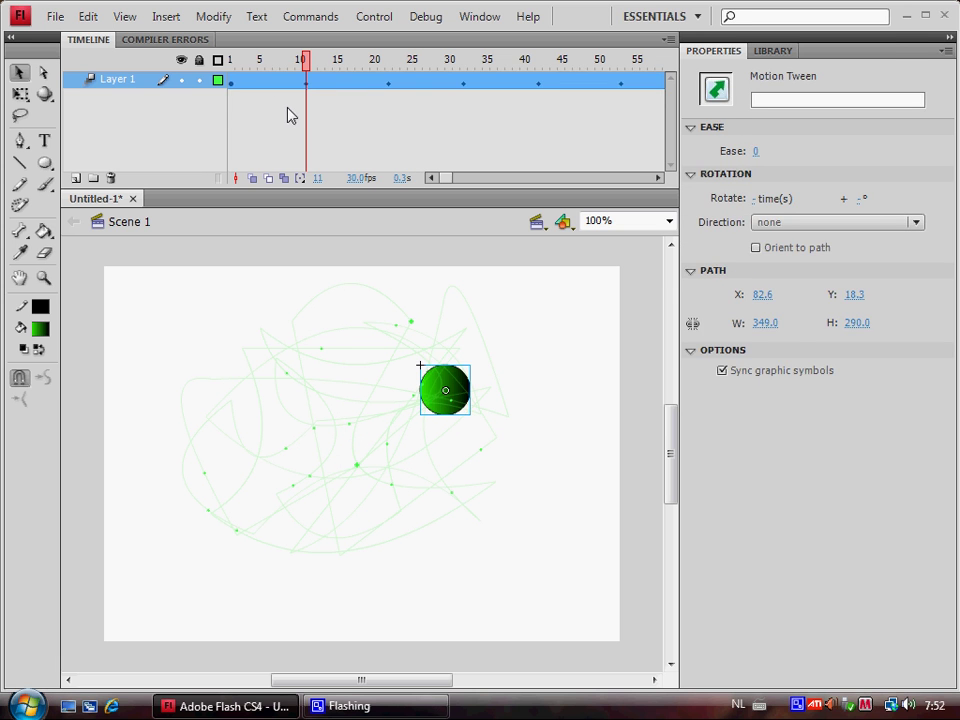
{"action": "left_click", "coordinate": [286, 116]}
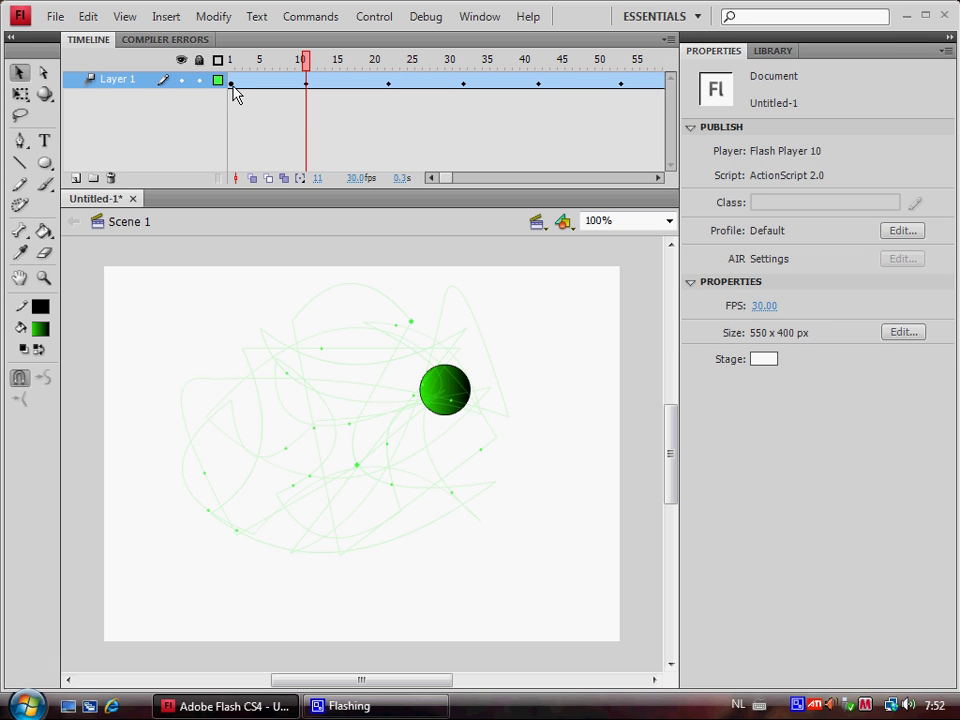
{"action": "left_click", "coordinate": [236, 88]}
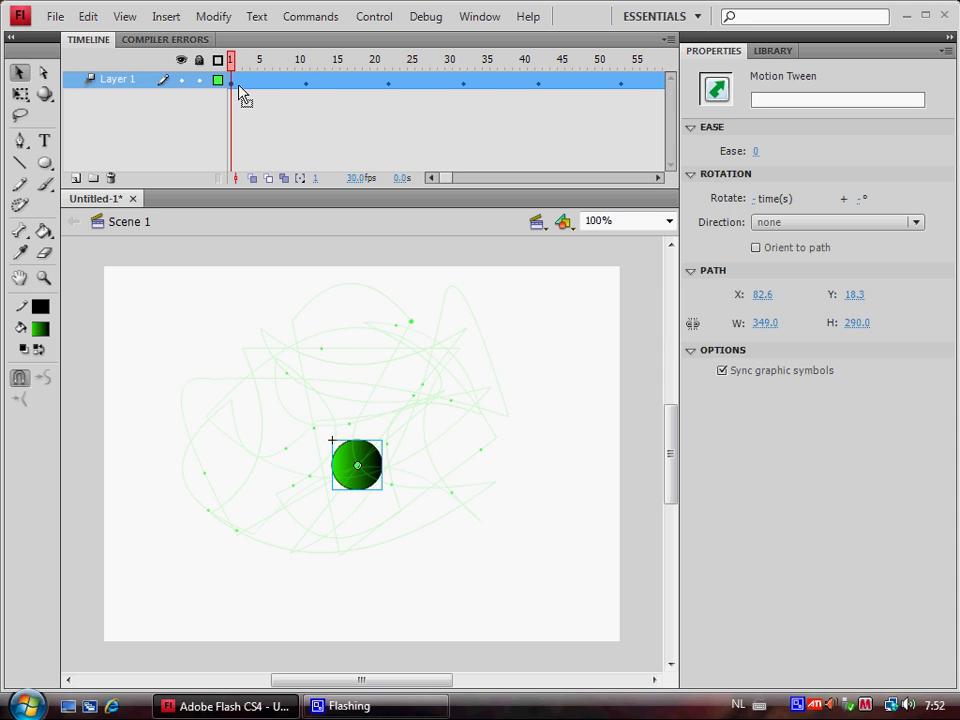
{"action": "left_click_drag", "start_coordinate": [239, 88], "coordinate": [315, 90]}
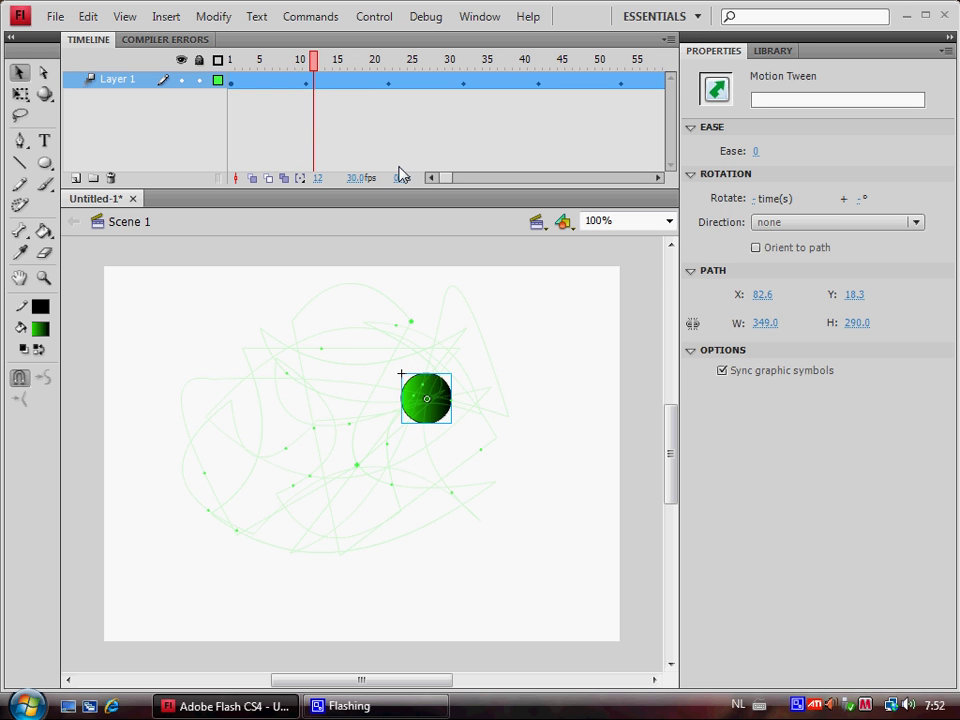
{"action": "key", "text": "ctrl+Return"}
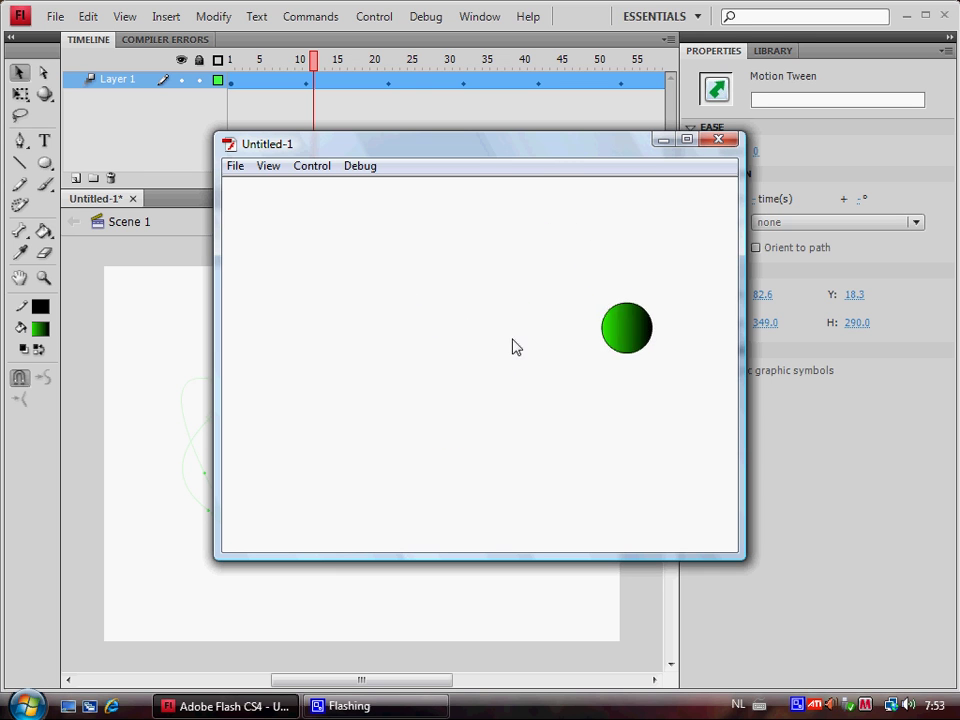
Close the Flash Player test window to return to the stage
{"action": "left_click", "coordinate": [720, 146]}
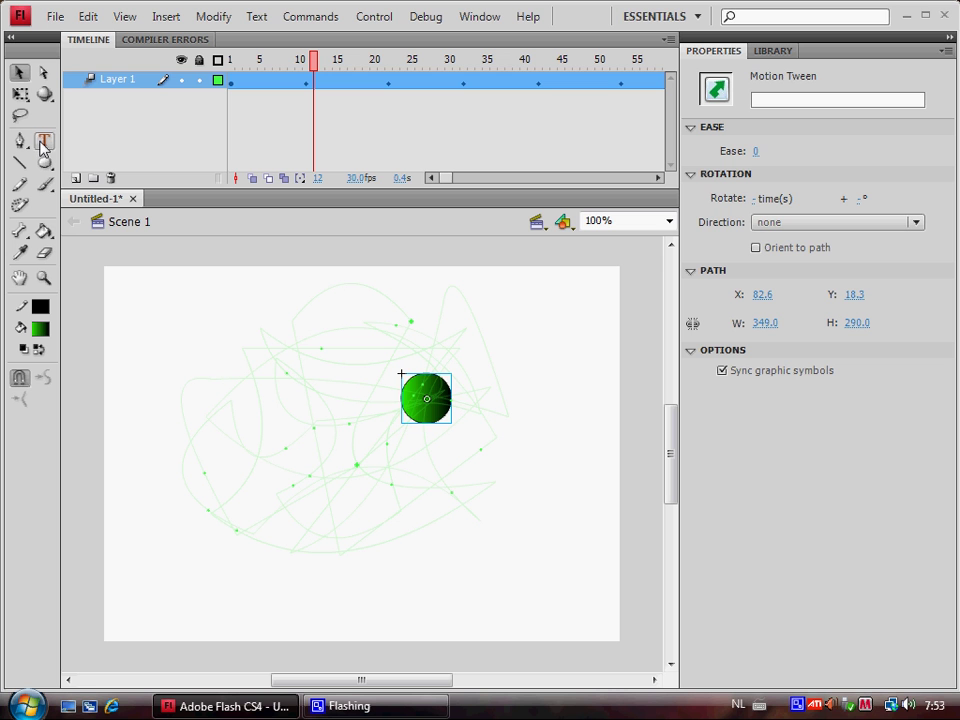
Rename Layer 1 to Ball and lock it
{"action": "key", "text": "t"}
{"action": "double_click", "coordinate": [113, 80]}
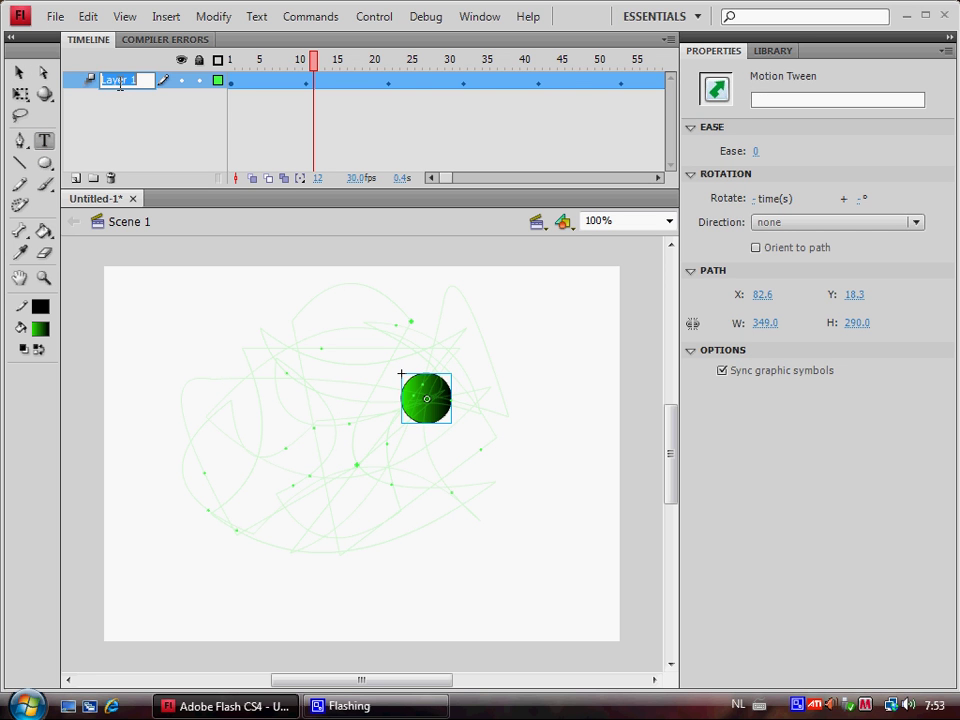
{"action": "type", "text": "Ball"}
{"action": "left_click", "coordinate": [148, 98]}
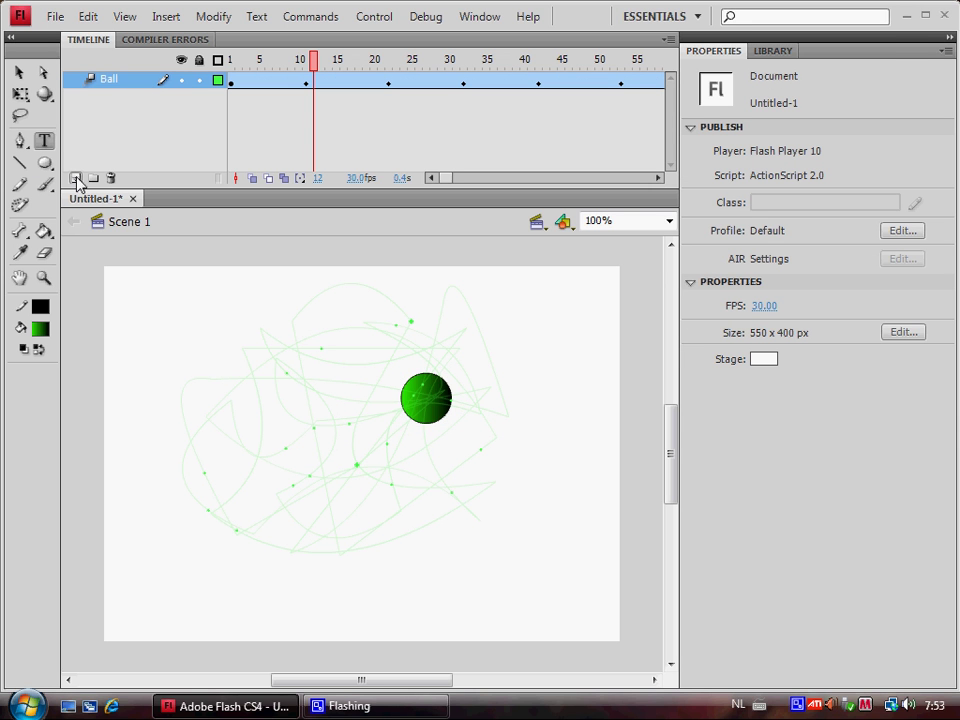
{"action": "left_click", "coordinate": [198, 80]}
Add a new layer above Ball and name it Texts
{"action": "left_click", "coordinate": [75, 178]}
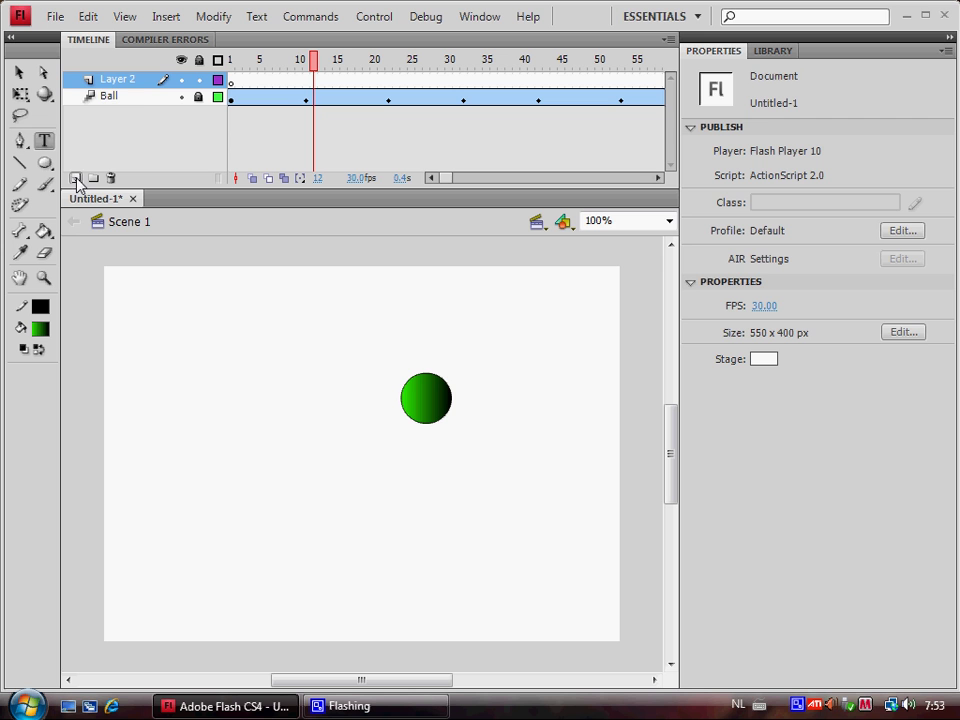
{"action": "double_click", "coordinate": [122, 82]}
{"action": "type", "text": "Texts"}
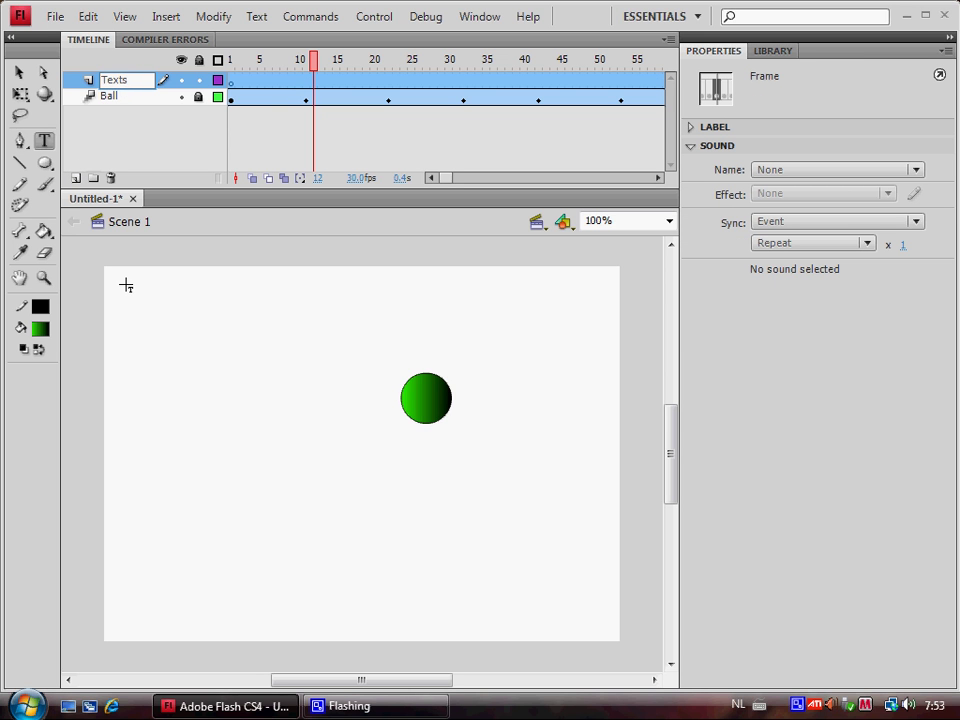
Confirm the Texts layer name and place a blue 'Score:' label at the stage's top-left
{"action": "key", "text": "Return"}
{"action": "left_click", "coordinate": [231, 249]}
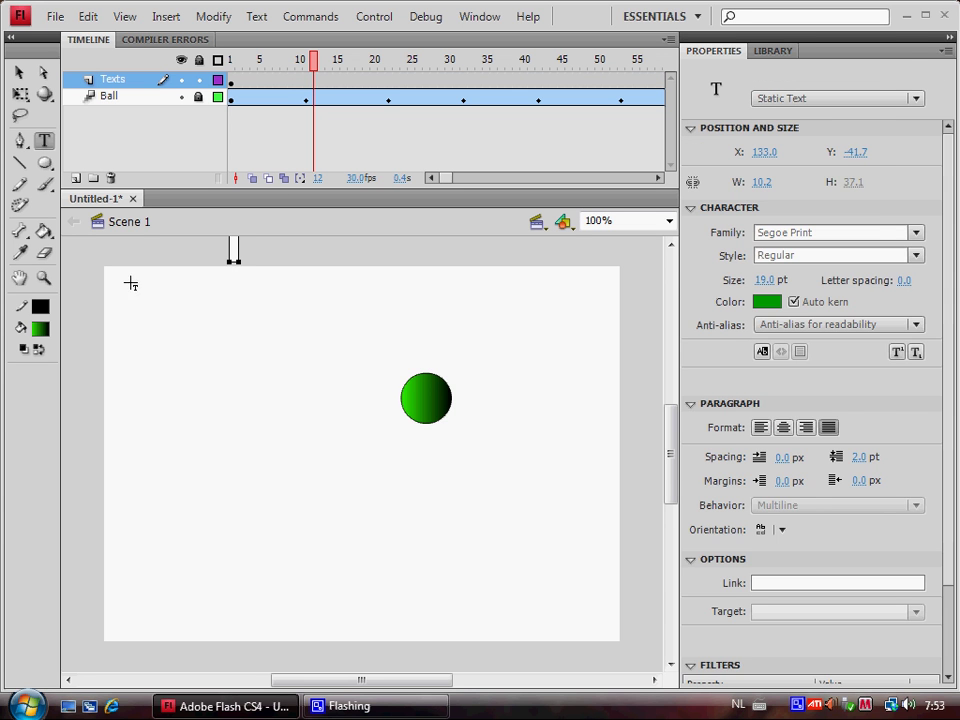
{"action": "key", "text": "Escape"}
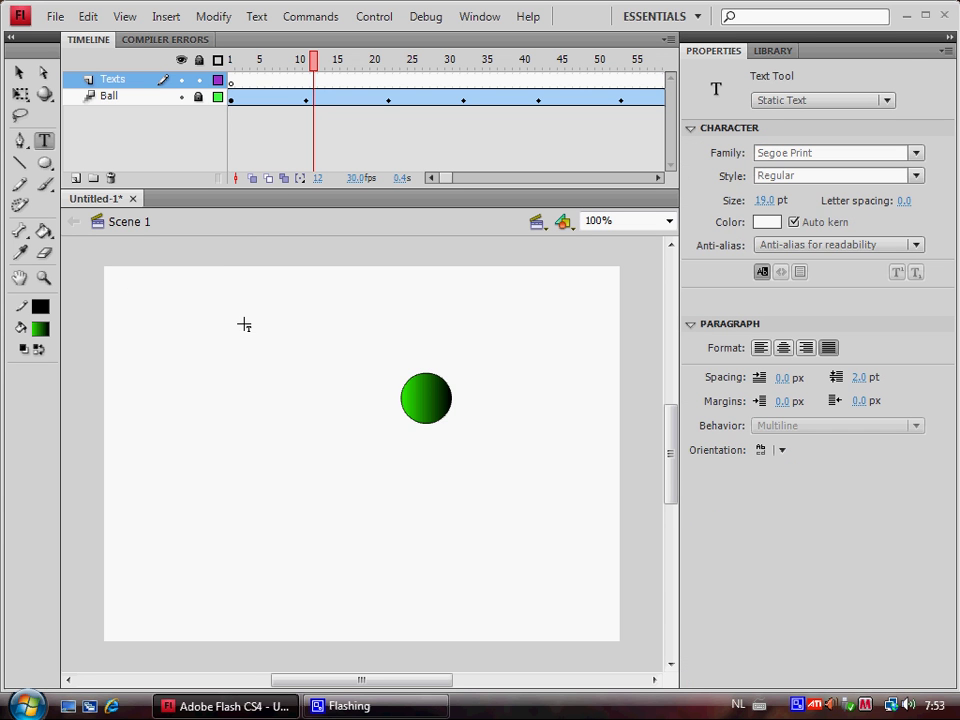
{"action": "left_click", "coordinate": [121, 284]}
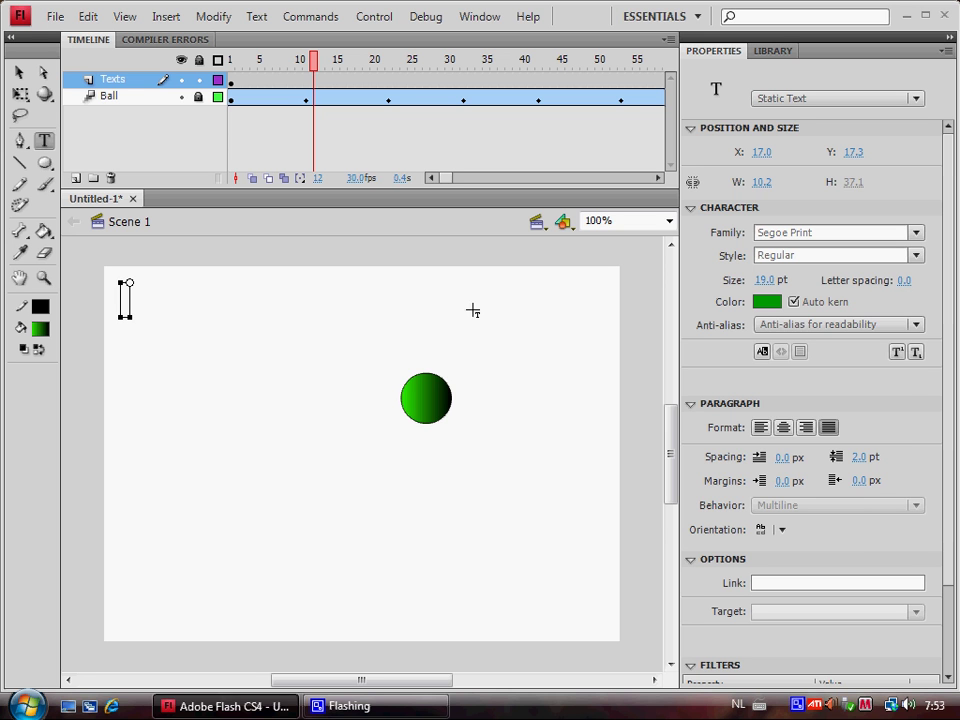
{"action": "left_click", "coordinate": [766, 301]}
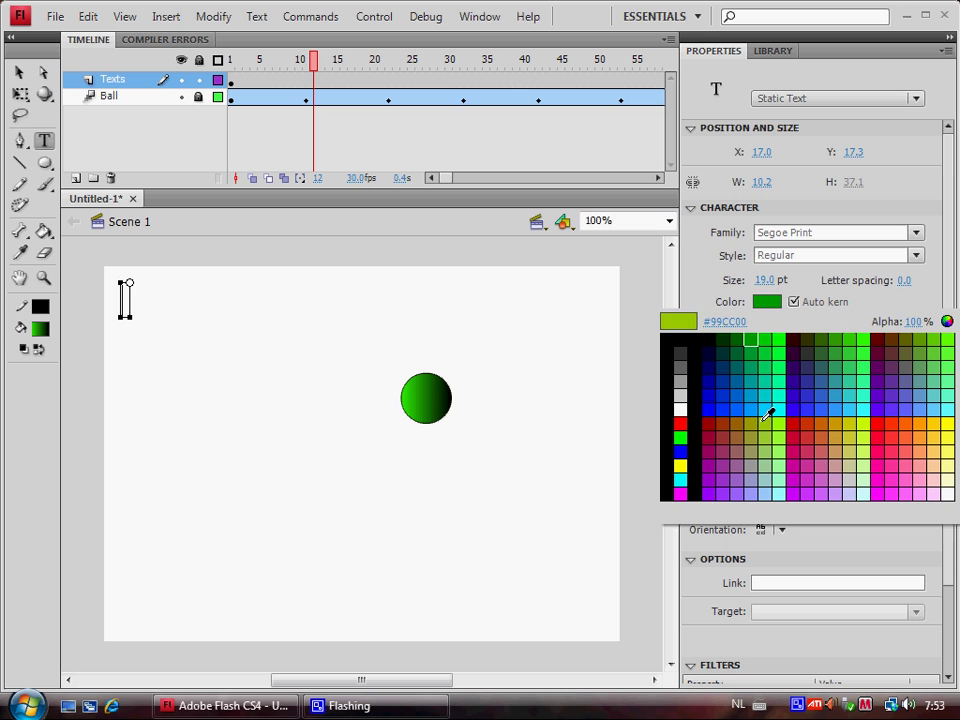
{"action": "left_click", "coordinate": [714, 399]}
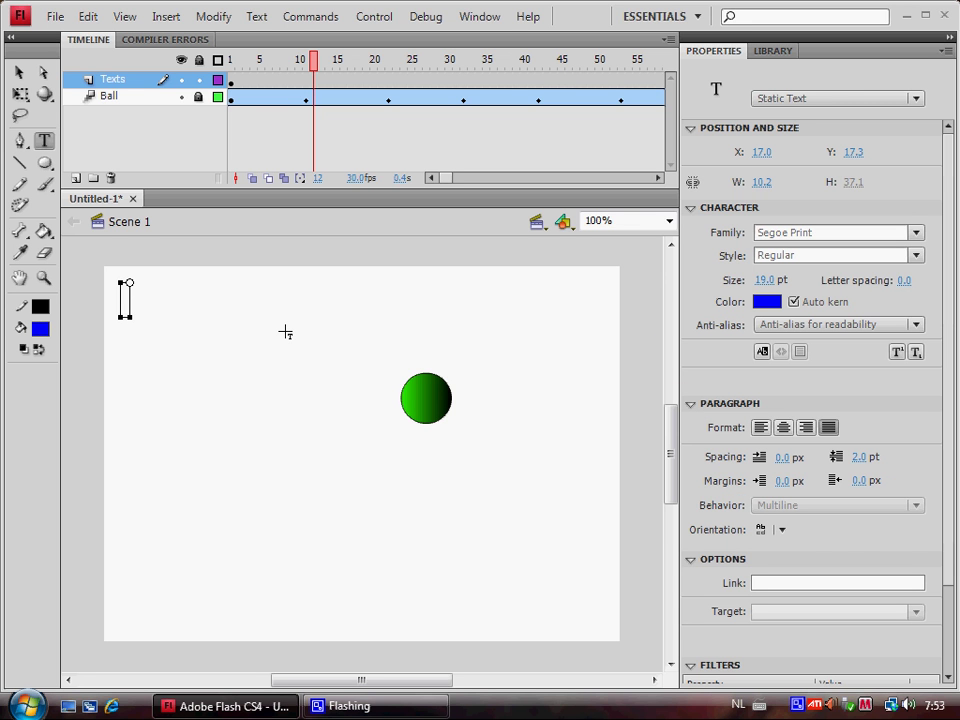
{"action": "type", "text": "Score:"}
{"action": "left_click", "coordinate": [19, 72]}
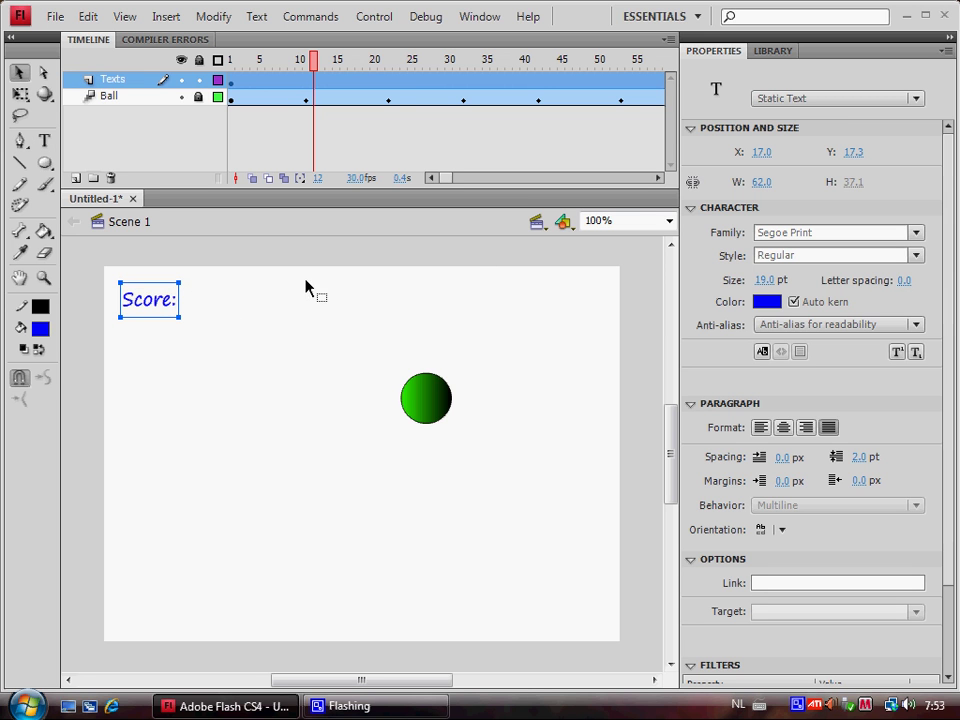
{"action": "left_click", "coordinate": [43, 146]}
Draw a Dynamic Text box right of Score: stretched across the stage width
{"action": "key", "text": "Escape"}
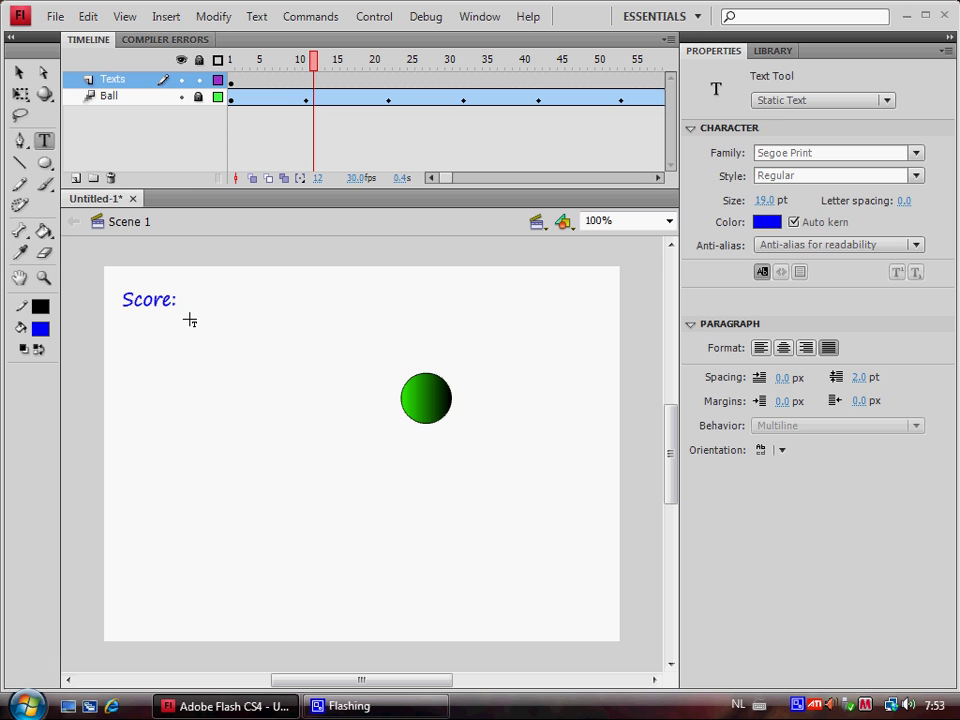
{"action": "left_click", "coordinate": [784, 104]}
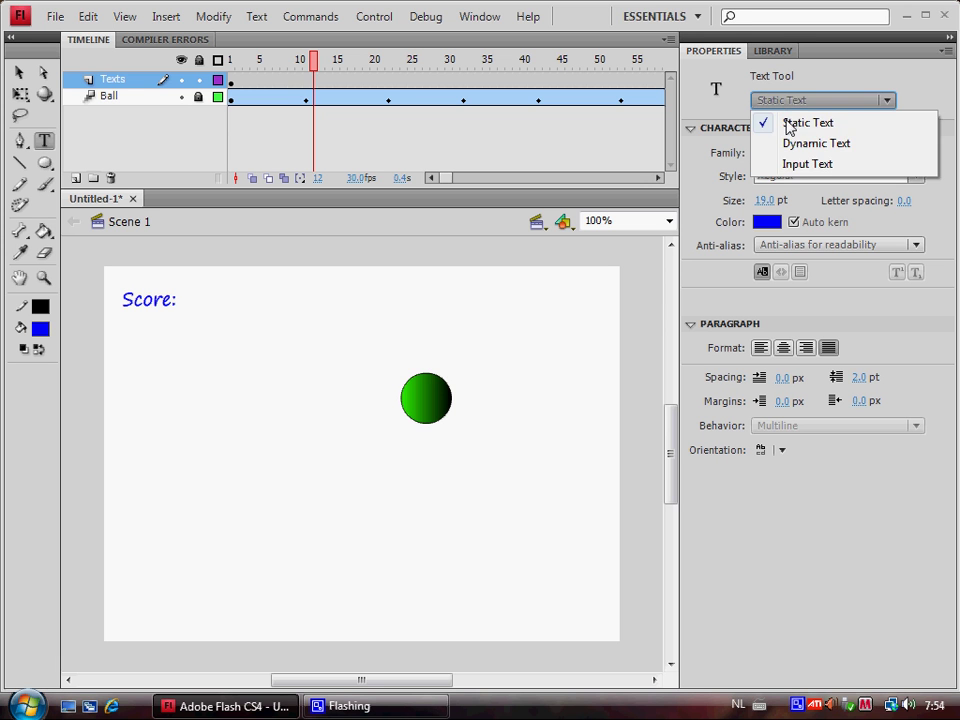
{"action": "left_click", "coordinate": [806, 145]}
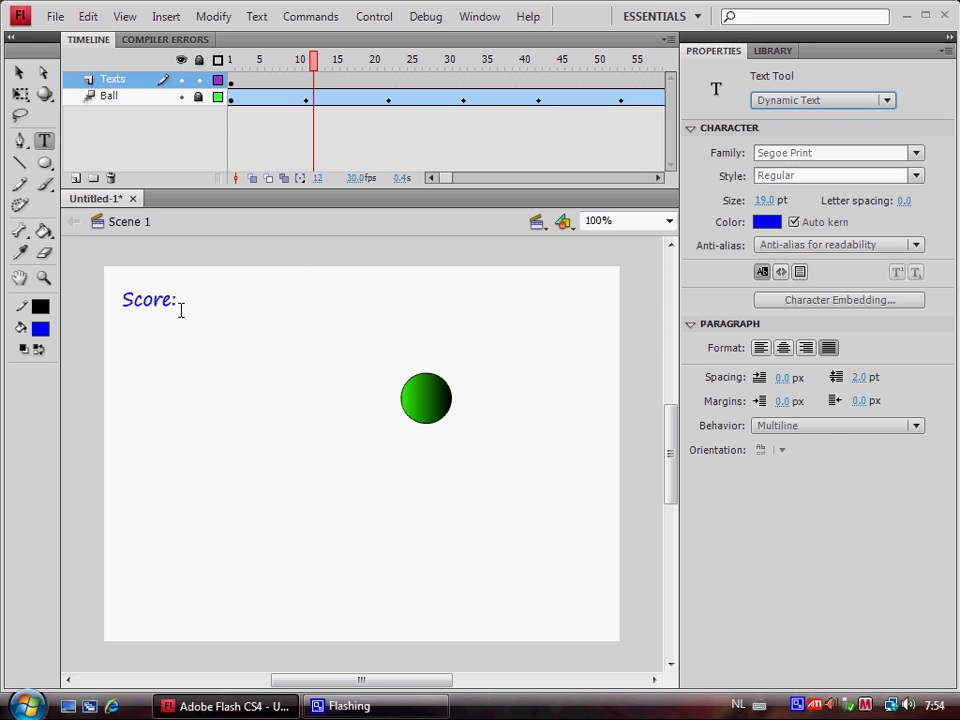
{"action": "left_click_drag", "start_coordinate": [184, 313], "coordinate": [280, 315]}
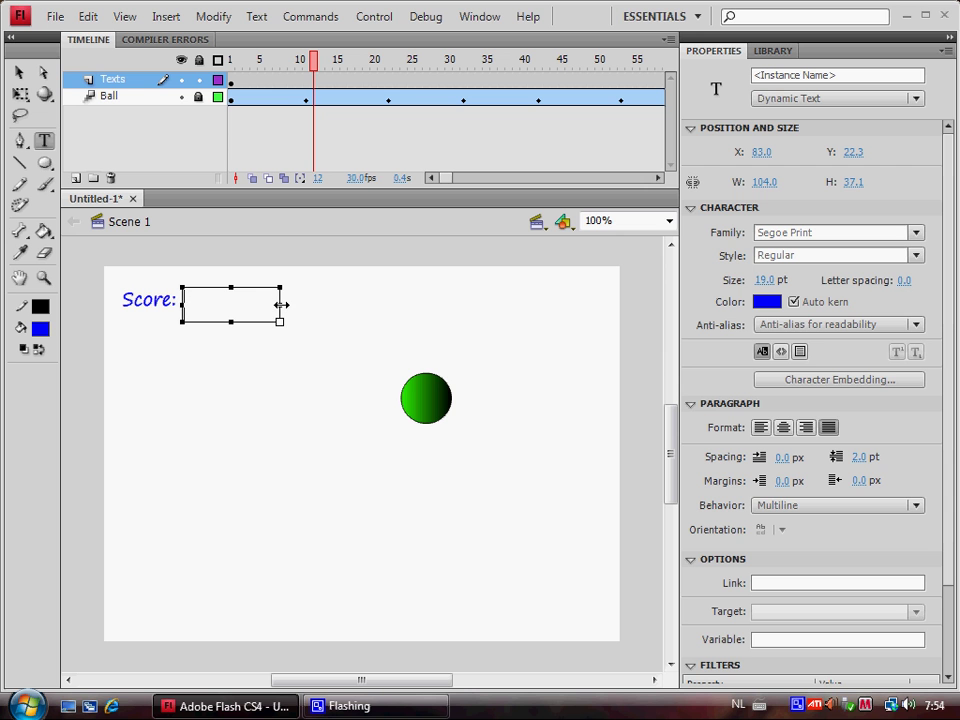
{"action": "left_click_drag", "start_coordinate": [281, 305], "coordinate": [594, 305]}
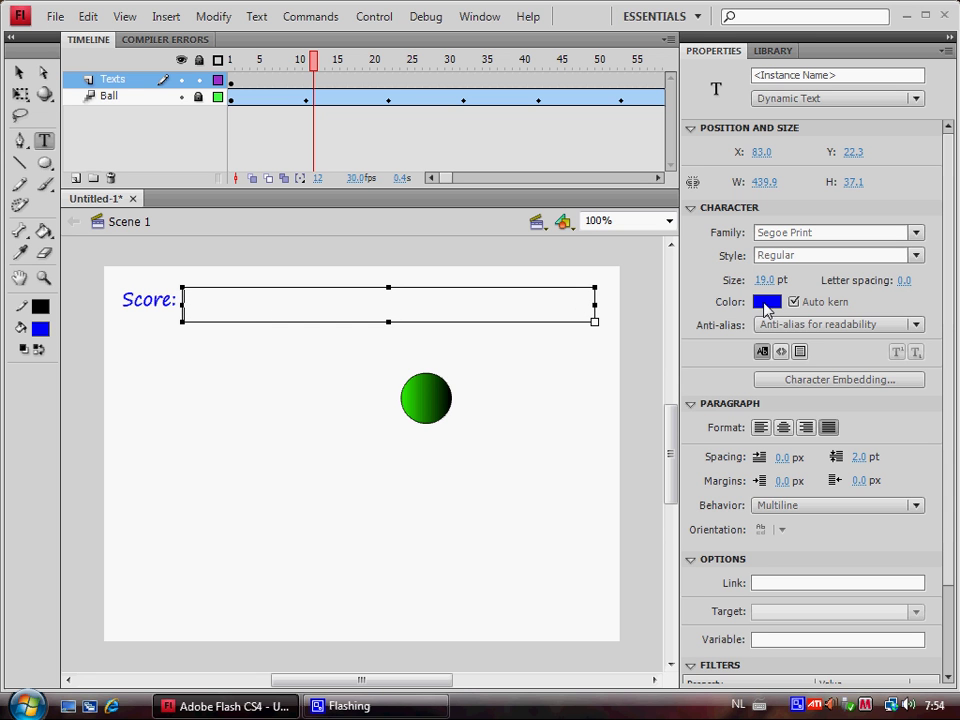
Make the field's text black and move it level with the Score: label
{"action": "left_click", "coordinate": [766, 301]}
{"action": "left_click", "coordinate": [680, 330]}
{"action": "left_click", "coordinate": [308, 337]}
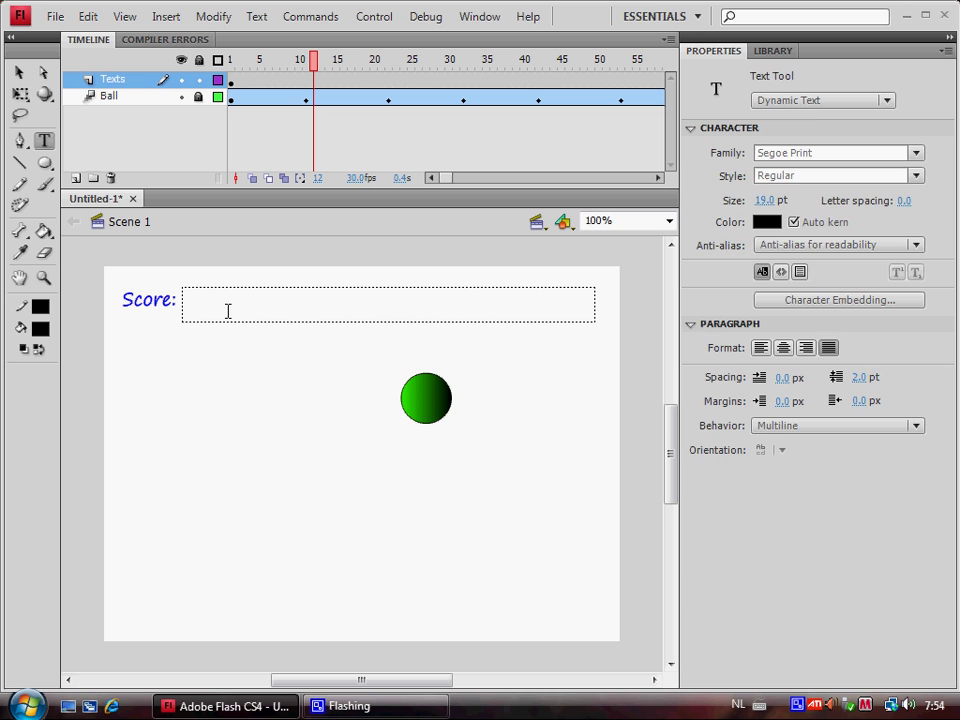
{"action": "left_click", "coordinate": [182, 305]}
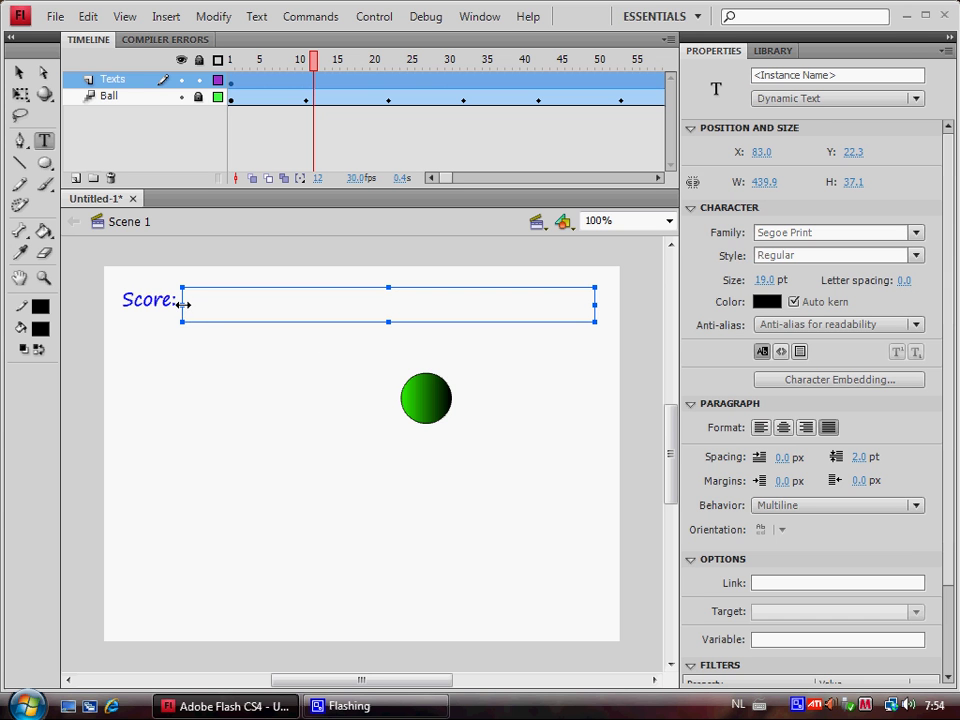
{"action": "mouse_move", "coordinate": [216, 327]}
{"action": "left_mouse_down"}
{"action": "mouse_move", "coordinate": [216, 309]}
{"action": "mouse_move", "coordinate": [240, 304]}
{"action": "mouse_move", "coordinate": [223, 304]}
{"action": "mouse_move", "coordinate": [227, 312]}
{"action": "left_mouse_up"}
Set the field's font size to 23 pt and shrink its height to fit
{"action": "left_click", "coordinate": [768, 281]}
{"action": "type", "text": "23"}
{"action": "key", "text": "Return"}
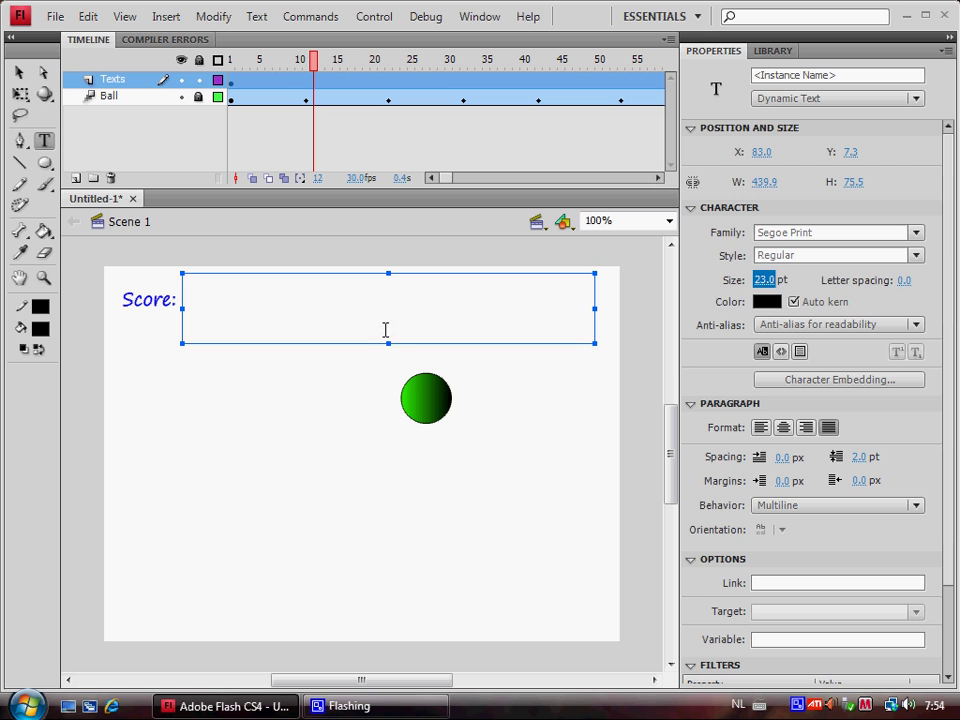
{"action": "left_click", "coordinate": [19, 72]}
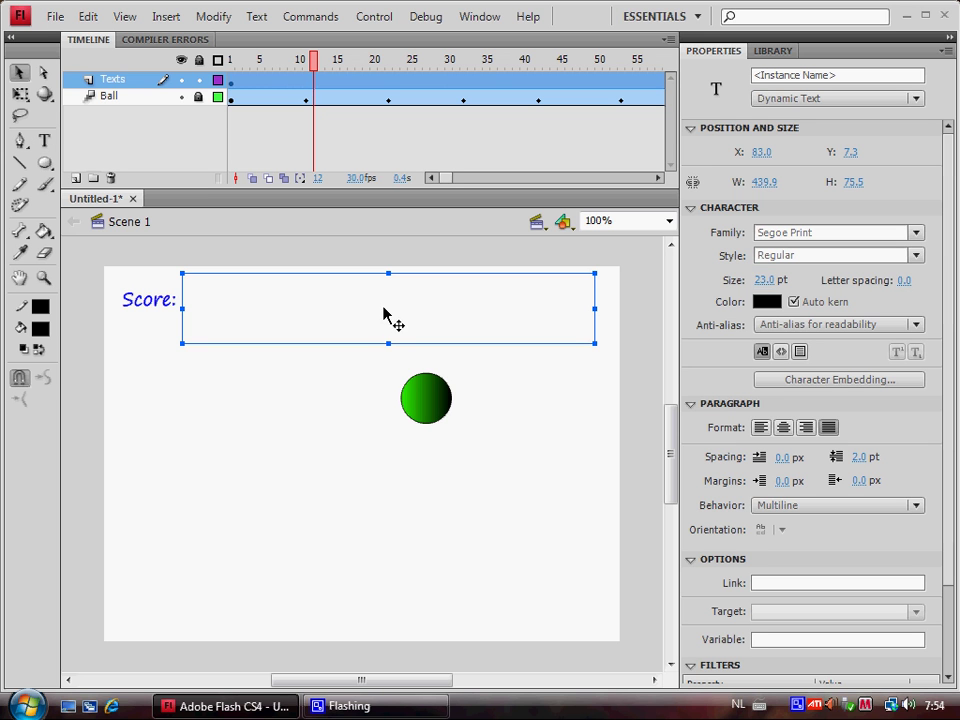
{"action": "left_click_drag", "start_coordinate": [388, 342], "coordinate": [388, 314]}
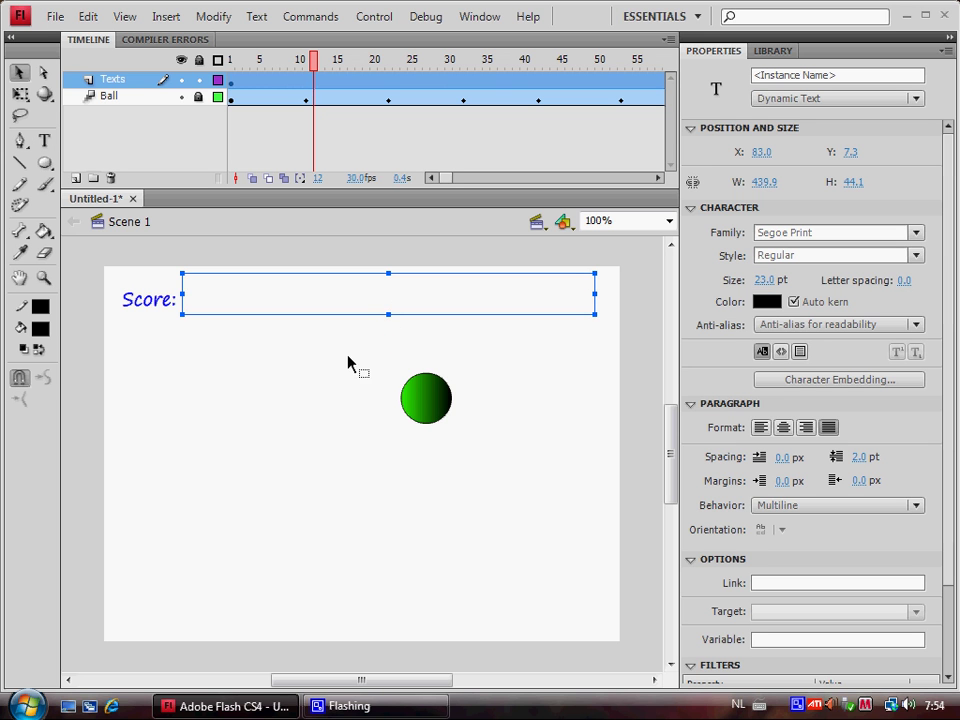
{"action": "left_click", "coordinate": [349, 394]}
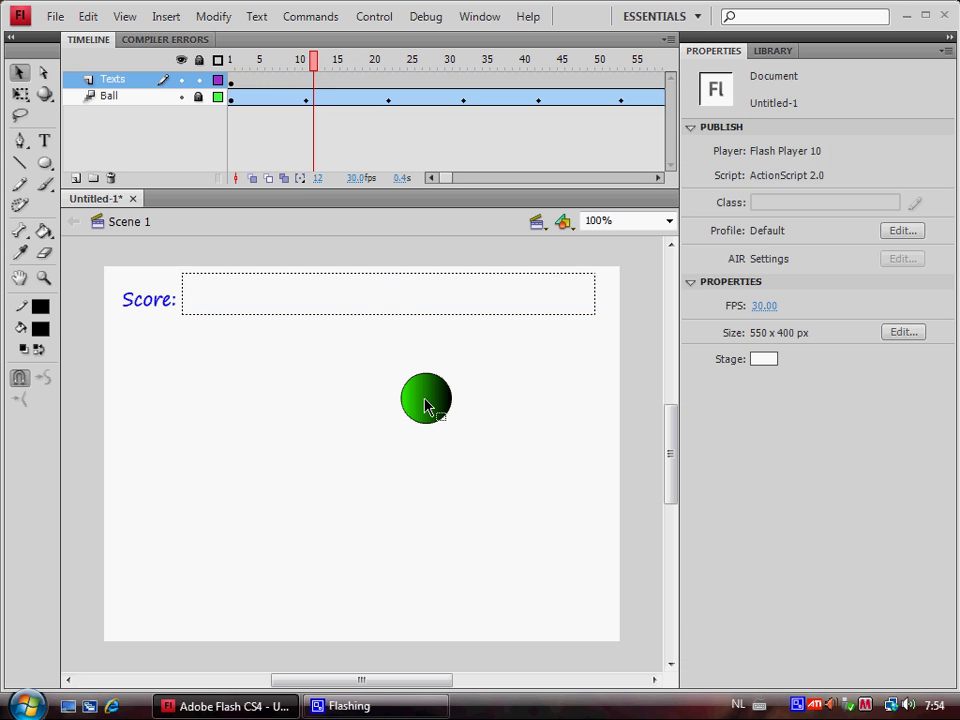
Give the dynamic text field the instance name score_txt
{"action": "left_click", "coordinate": [199, 80]}
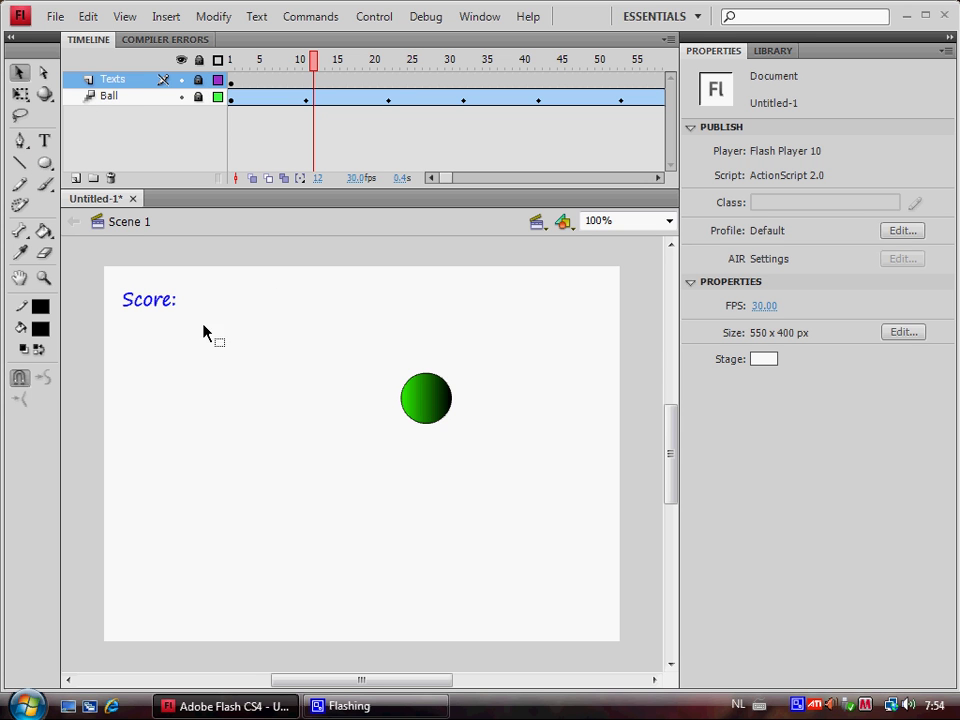
{"action": "left_click", "coordinate": [199, 80]}
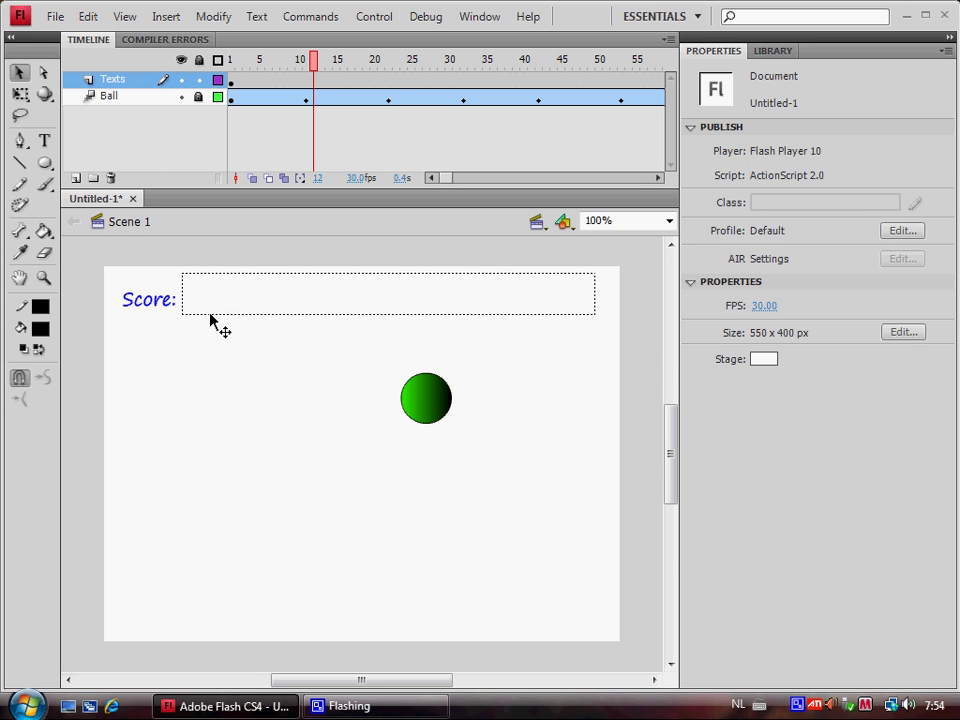
{"action": "left_click", "coordinate": [211, 311]}
{"action": "left_click", "coordinate": [784, 74]}
{"action": "type", "text": "score_txt"}
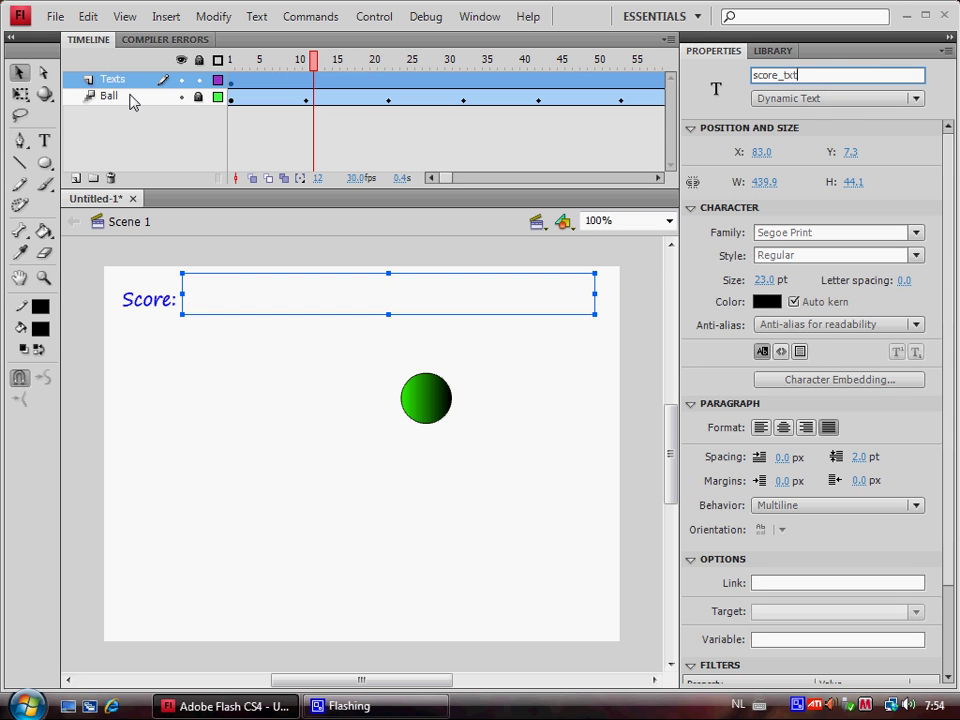
Lock the Texts layer and add a new layer above it
{"action": "left_click", "coordinate": [248, 148]}
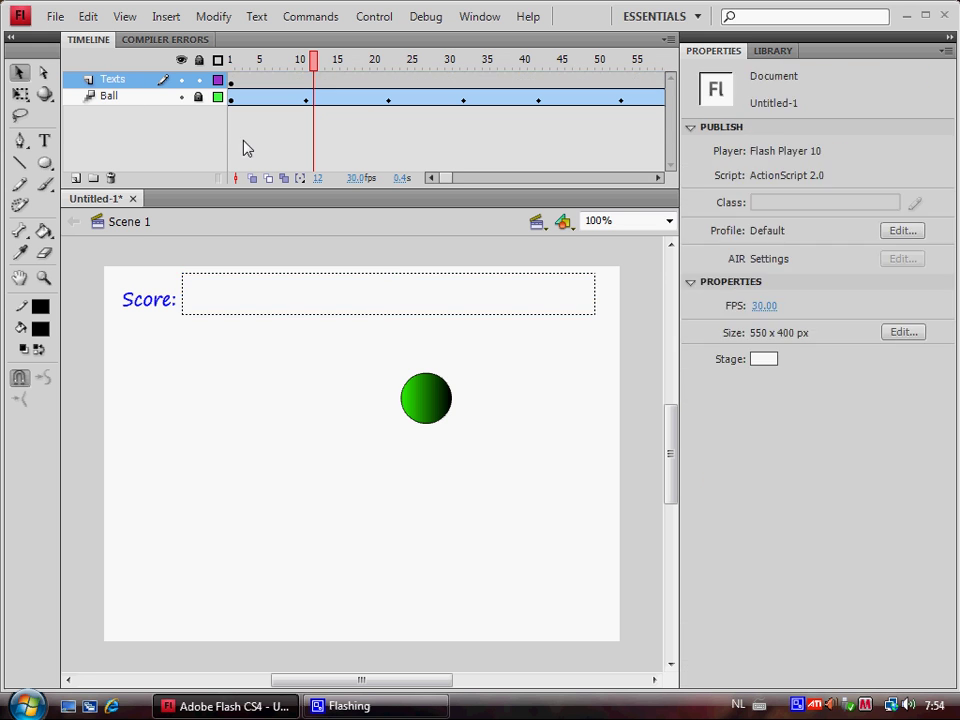
{"action": "left_click", "coordinate": [198, 79]}
{"action": "left_click", "coordinate": [76, 178]}
Name the new layer Actions and select its frame 300
{"action": "double_click", "coordinate": [128, 82]}
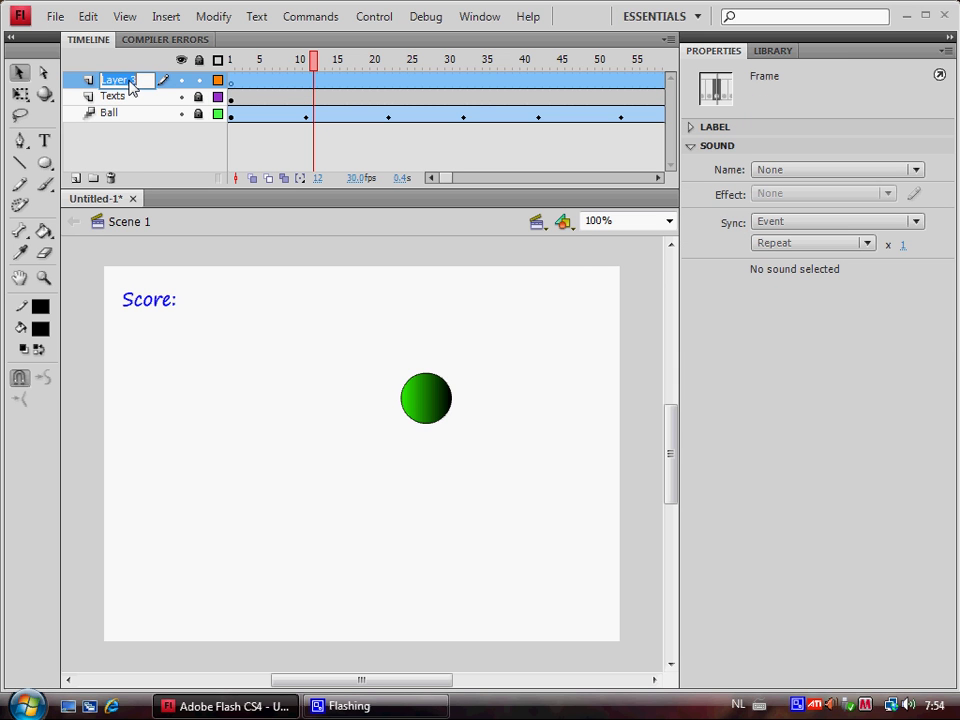
{"action": "type", "text": "Actions"}
{"action": "left_click", "coordinate": [276, 151]}
{"action": "left_click", "coordinate": [231, 80]}
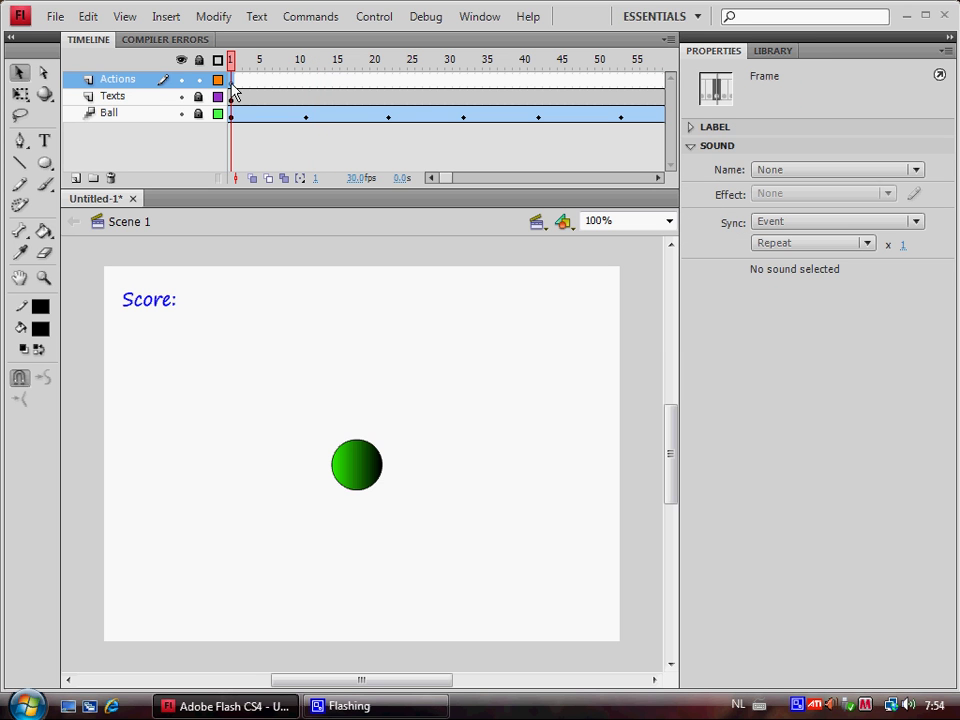
{"action": "key", "text": "Return"}
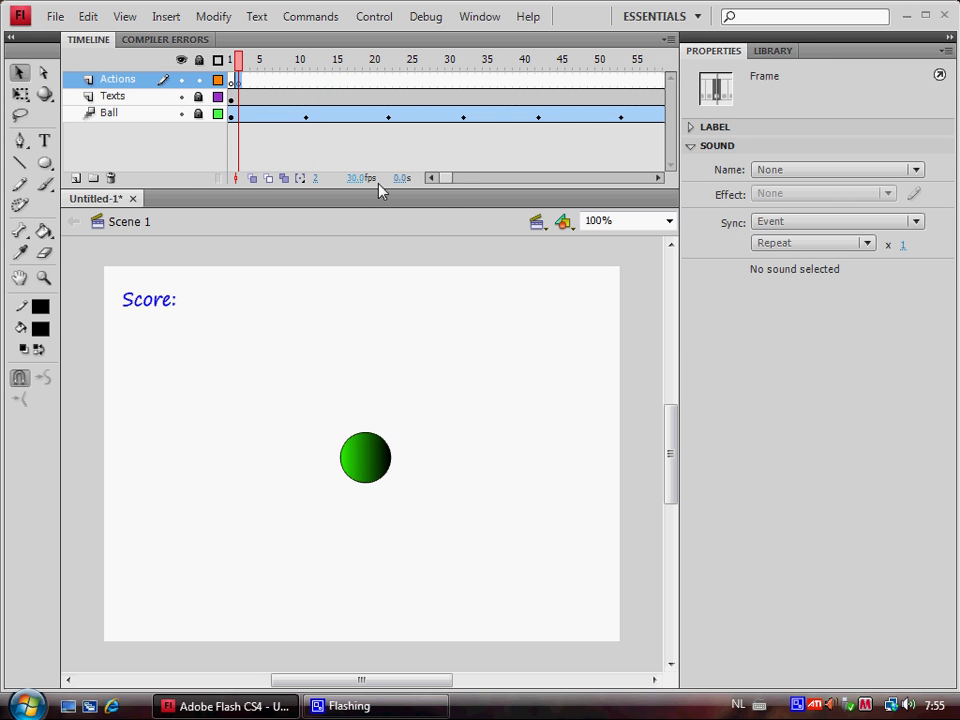
{"action": "left_click_drag", "start_coordinate": [454, 182], "coordinate": [512, 183]}
{"action": "left_click", "coordinate": [428, 88]}
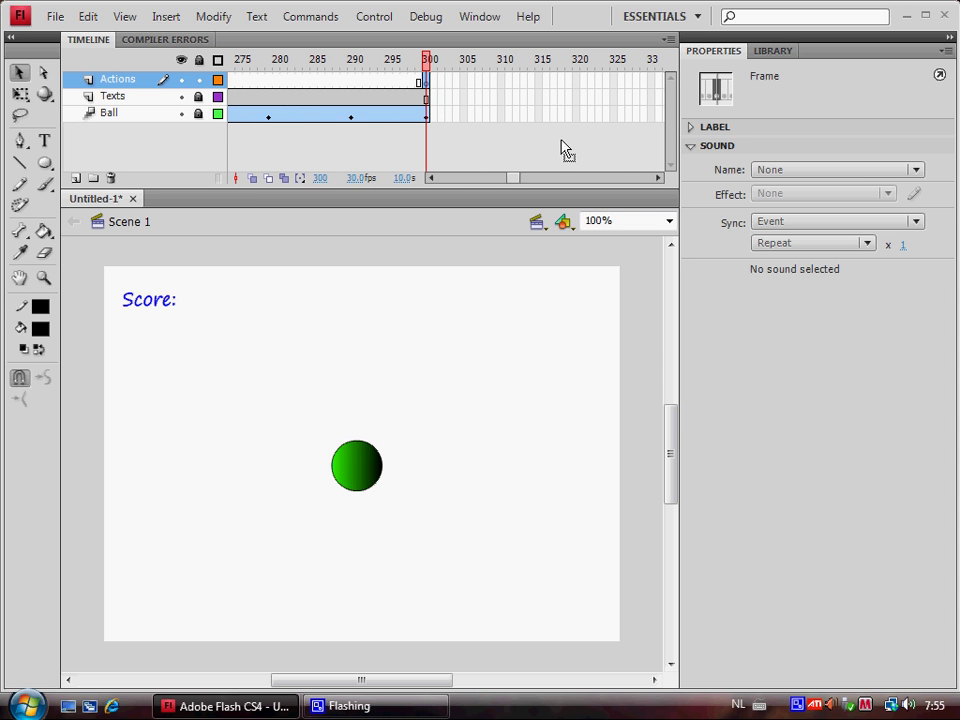
Script frame 300 with gotoAndPlay(2); and return the playhead to frame 1
{"action": "key", "text": "F9"}
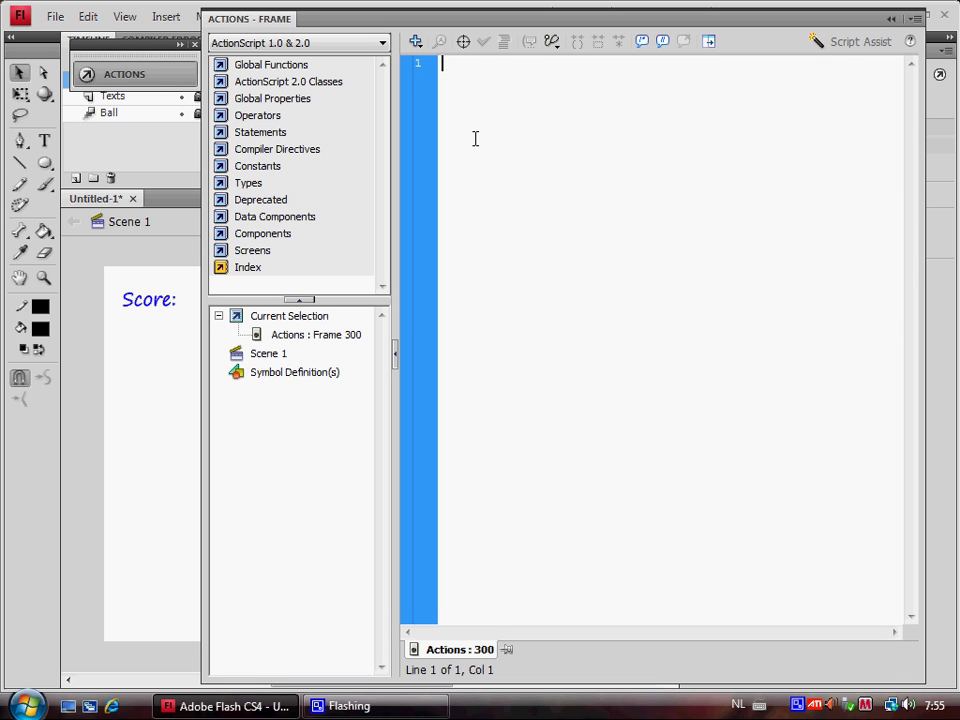
{"action": "type", "text": "goto"}
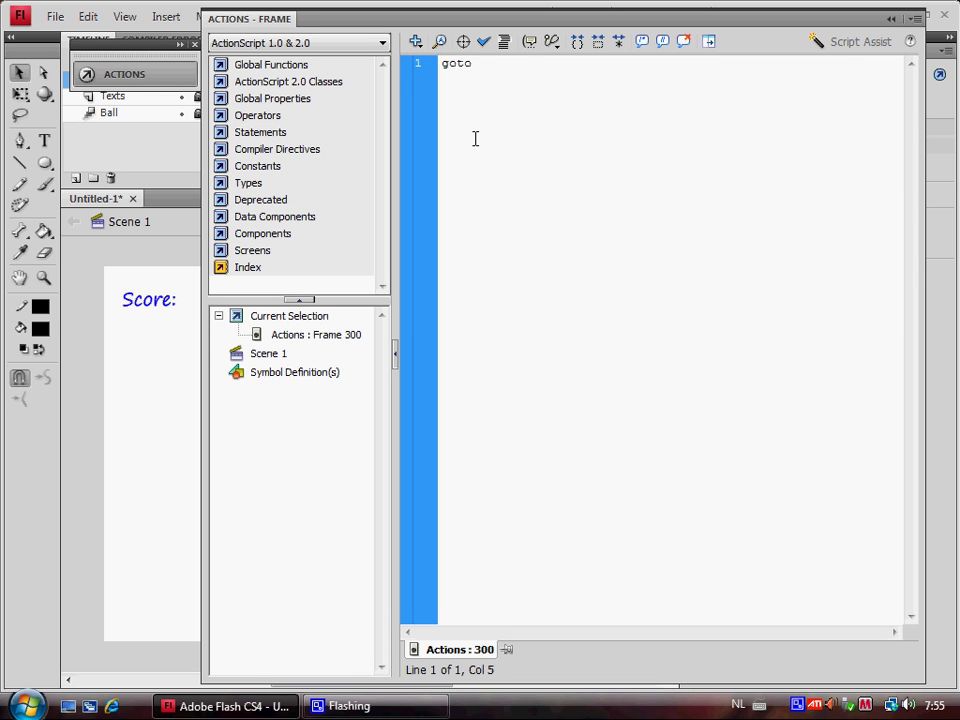
{"action": "type", "text": "AndPlay"}
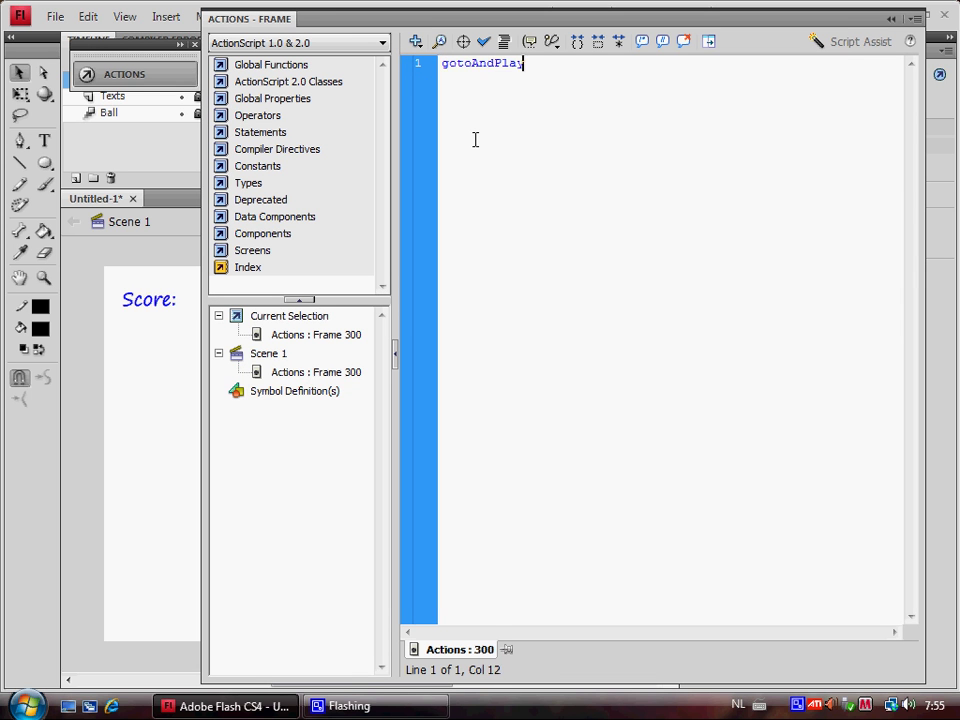
{"action": "type", "text": "(2);"}
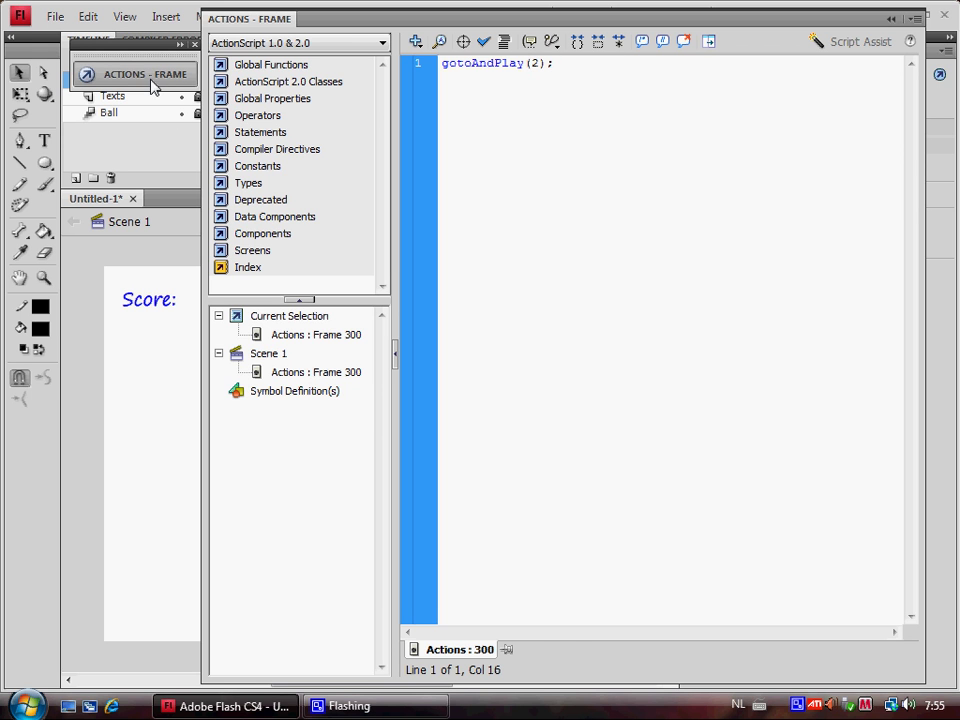
{"action": "left_click", "coordinate": [155, 80]}
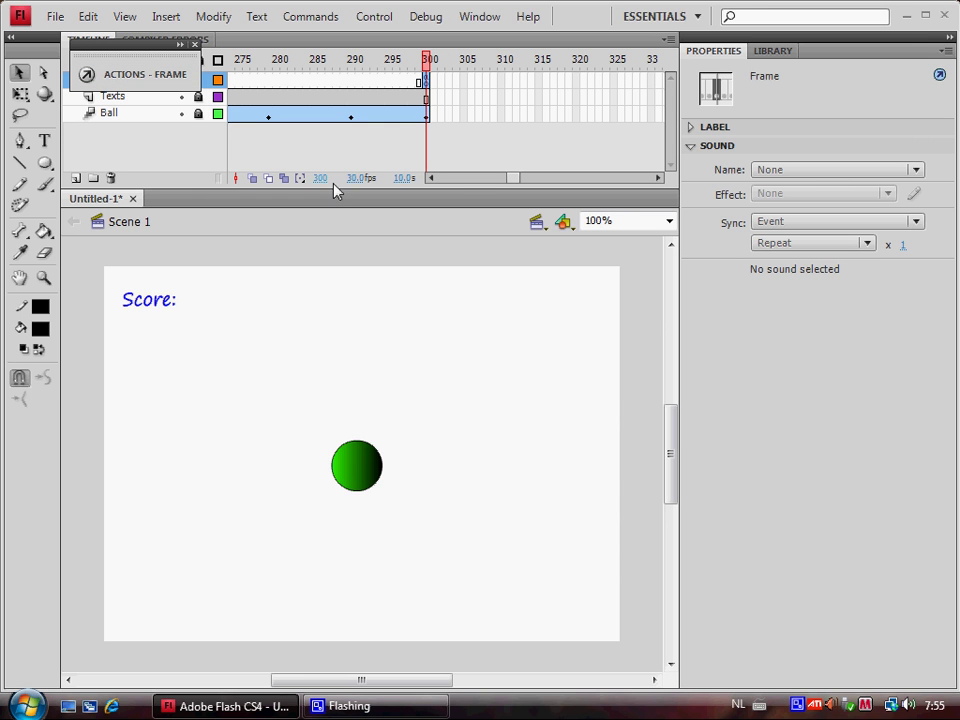
{"action": "left_click_drag", "start_coordinate": [510, 180], "coordinate": [407, 169]}
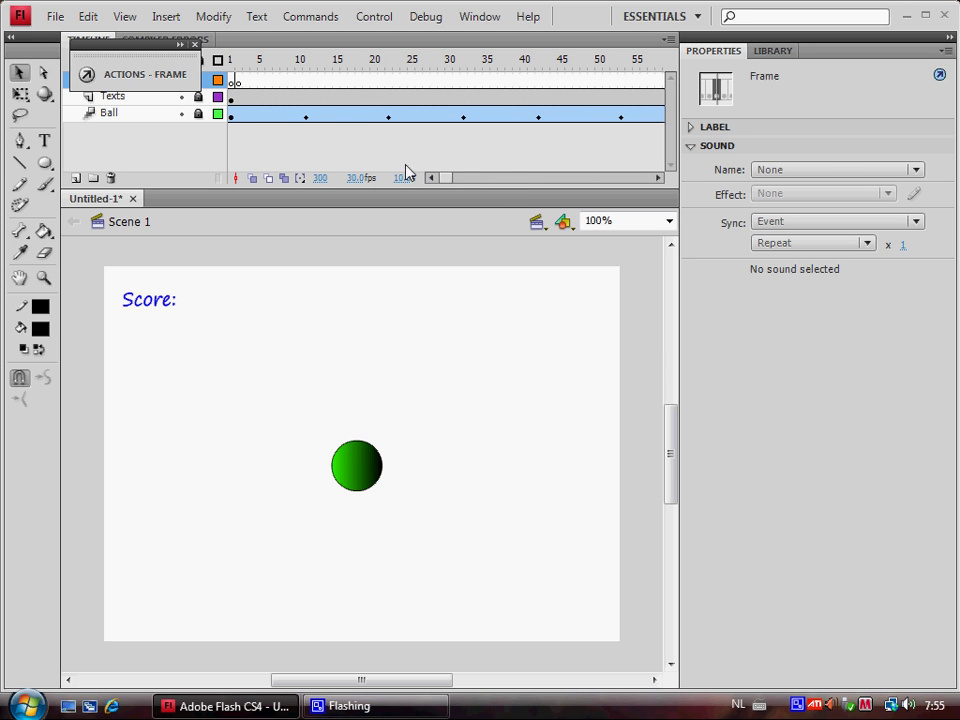
{"action": "left_click", "coordinate": [235, 85]}
Script frame 1 with var score:Number = 0 and score_txt.text = "0", then test the movie
{"action": "left_click", "coordinate": [232, 84]}
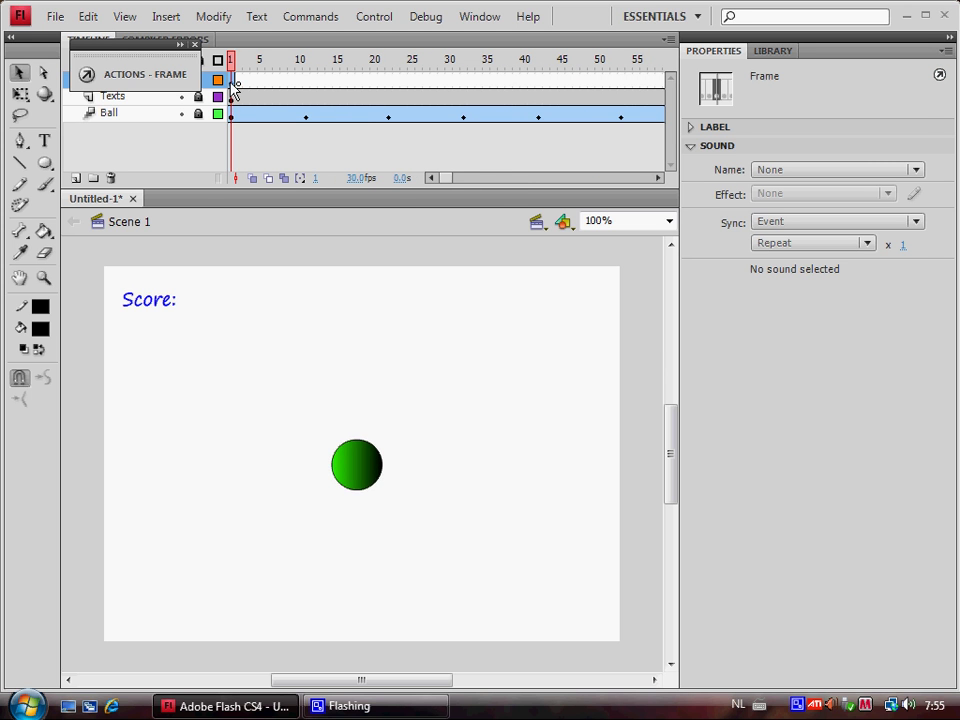
{"action": "key", "text": "F9"}
{"action": "type", "text": "var "}
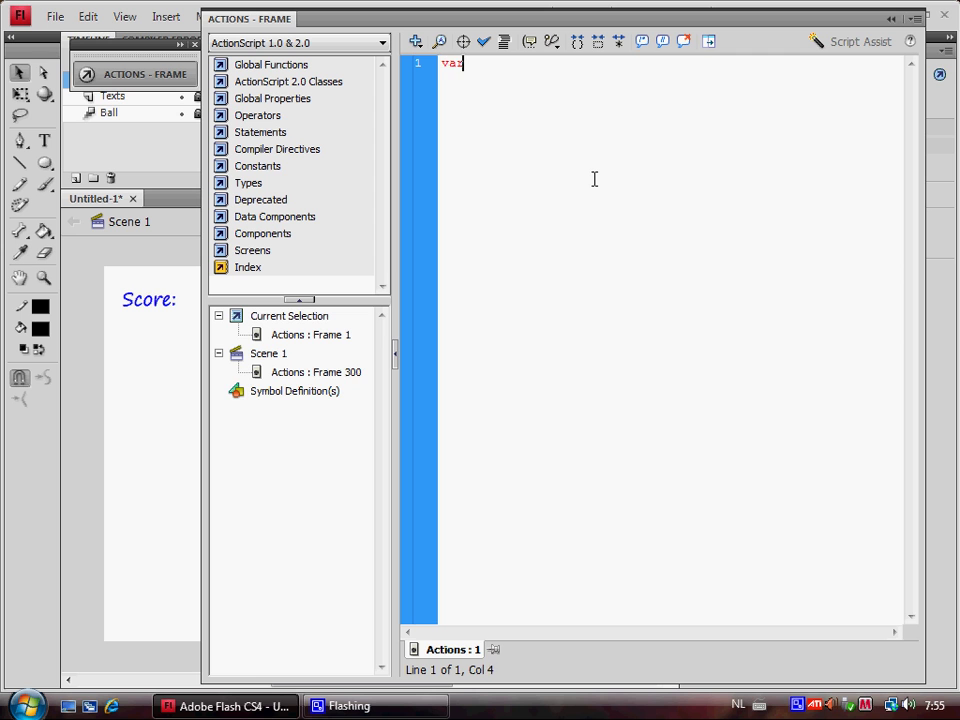
{"action": "type", "text": "score"}
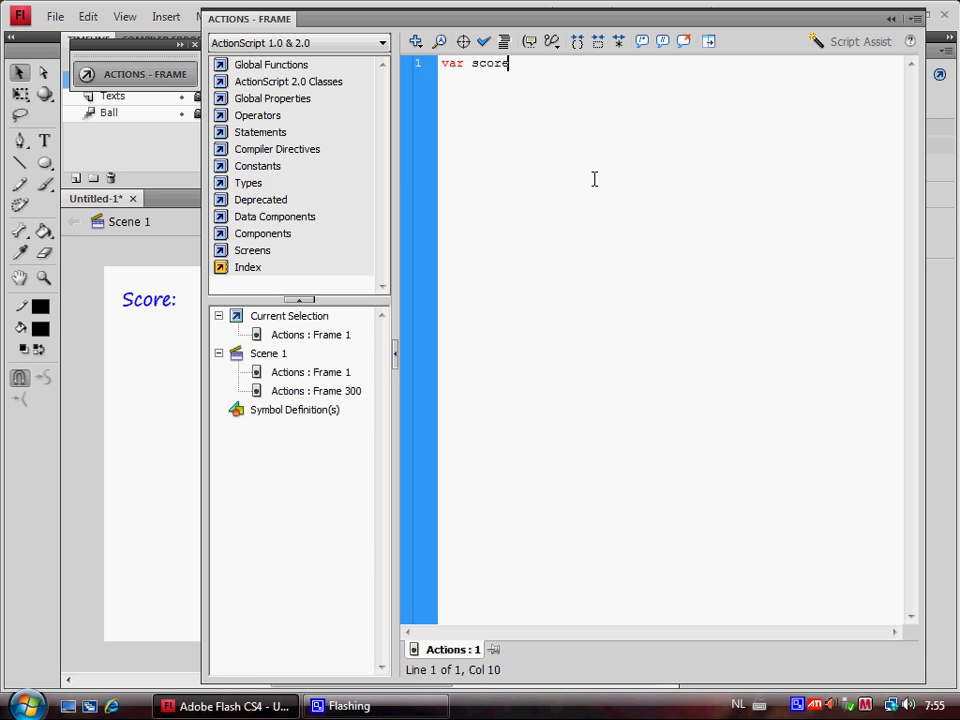
{"action": "type", "text": ":"}
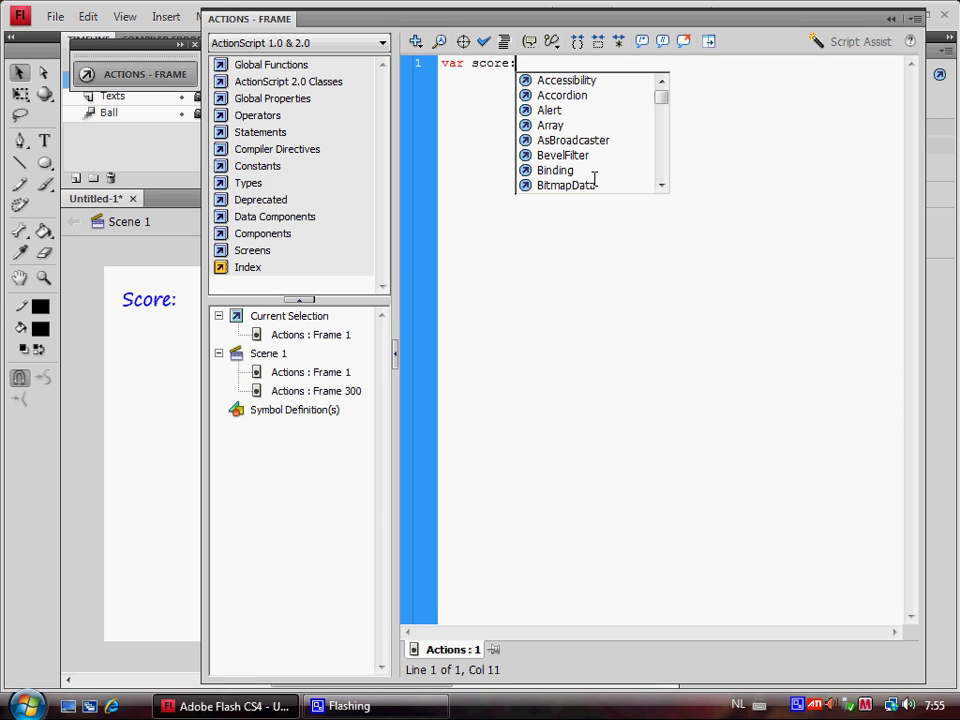
{"action": "type", "text": "Num"}
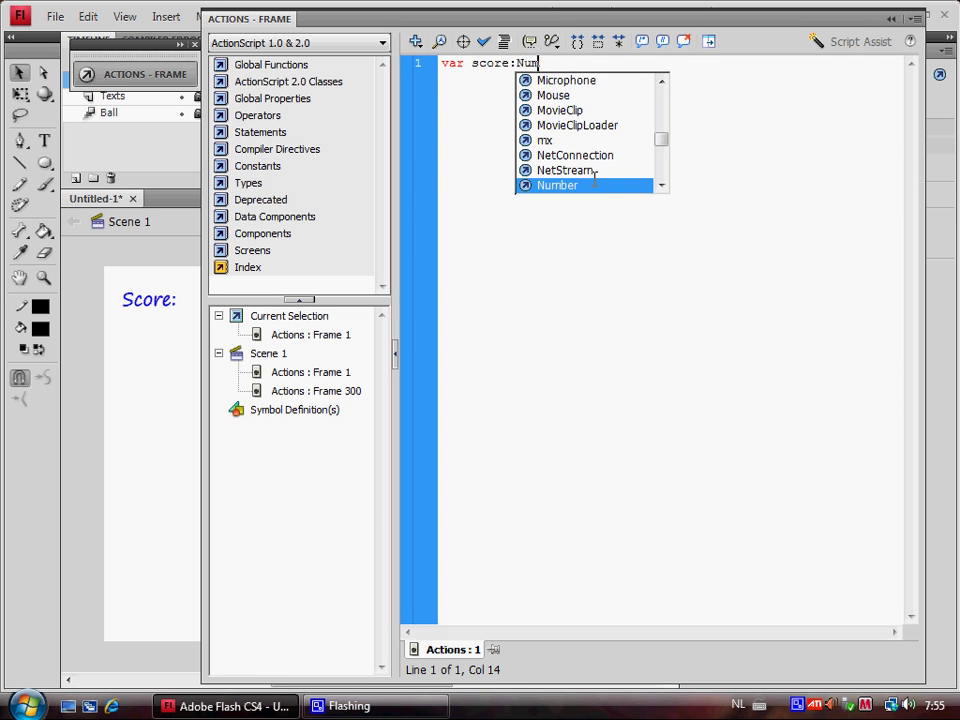
{"action": "double_click", "coordinate": [597, 188]}
{"action": "type", "text": "= 0;"}
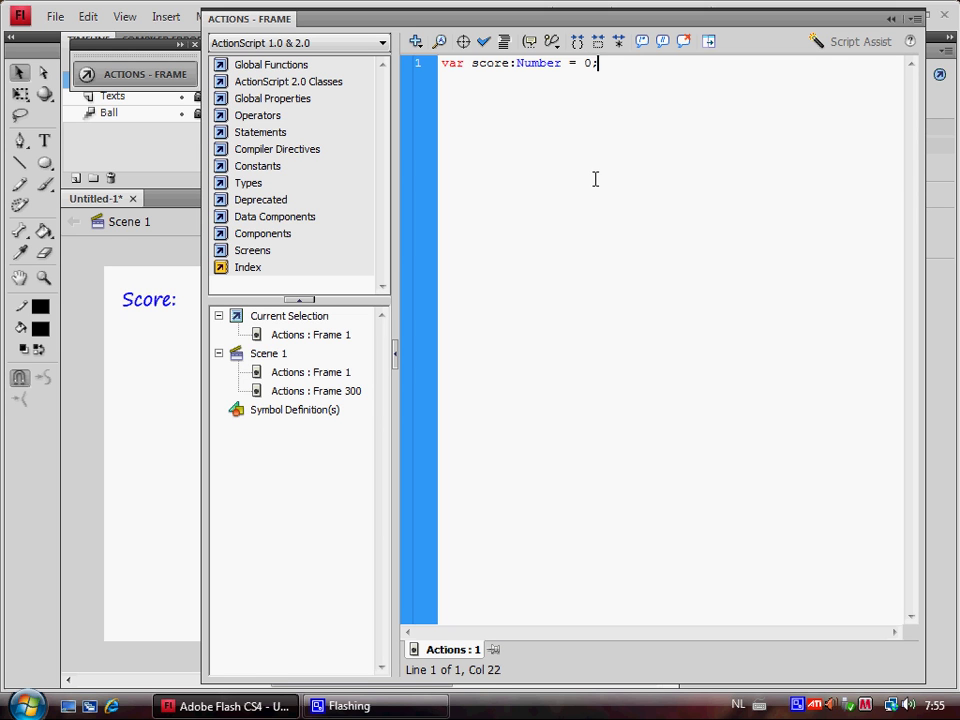
{"action": "key", "text": "Return"}
{"action": "type", "text": "score_txt"}
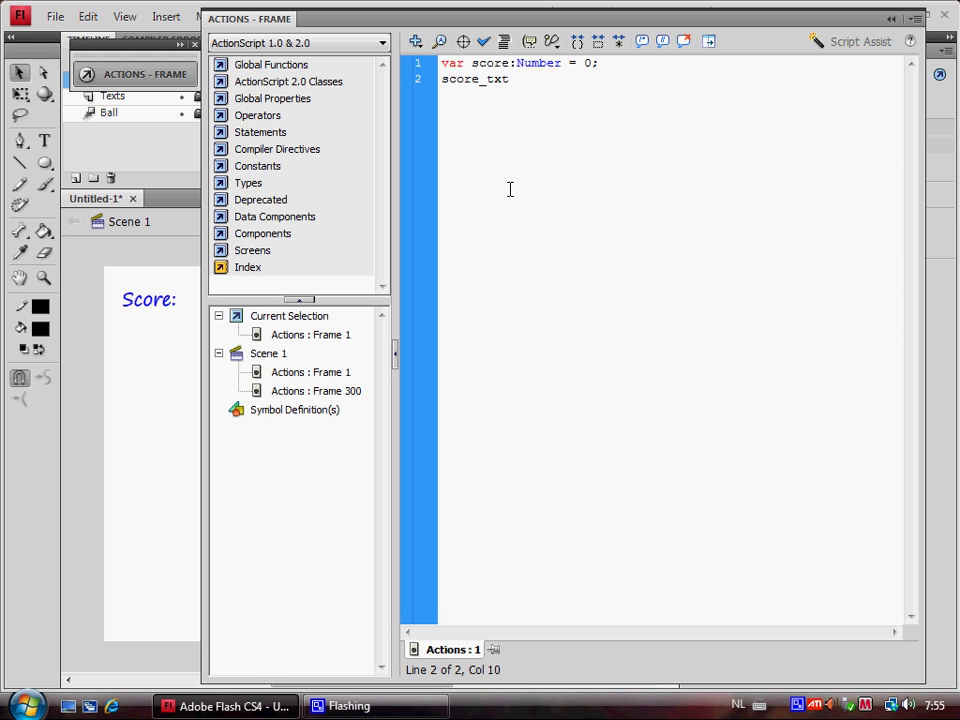
{"action": "type", "text": ".text = \"0\";"}
{"action": "key", "text": "ctrl+Return"}
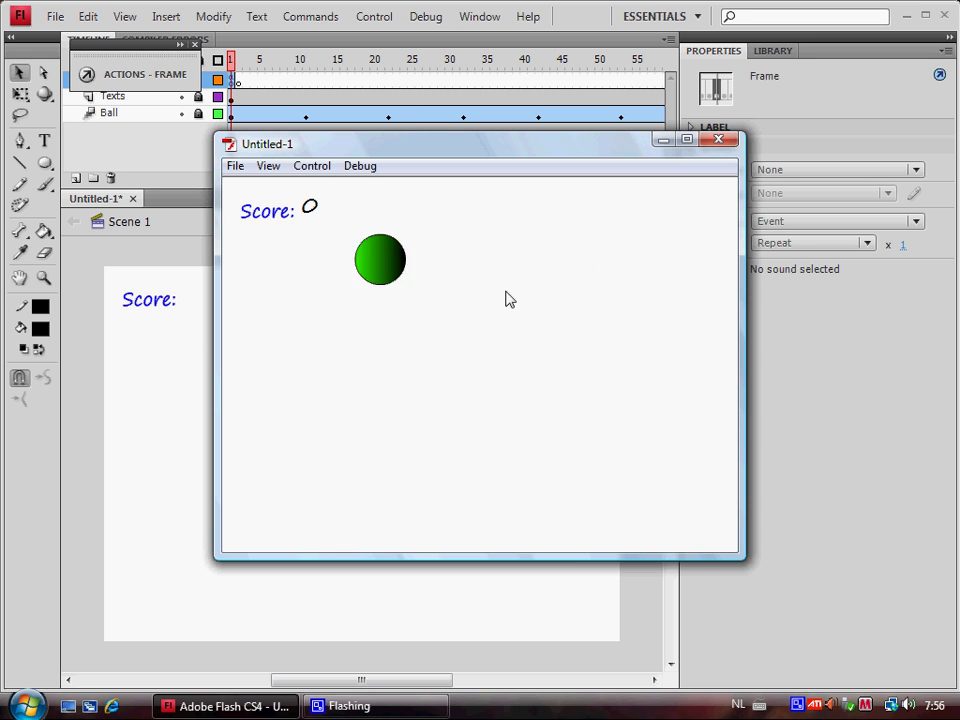
Close the test movie and bring the timeline layers back into view
{"action": "left_click", "coordinate": [720, 142]}
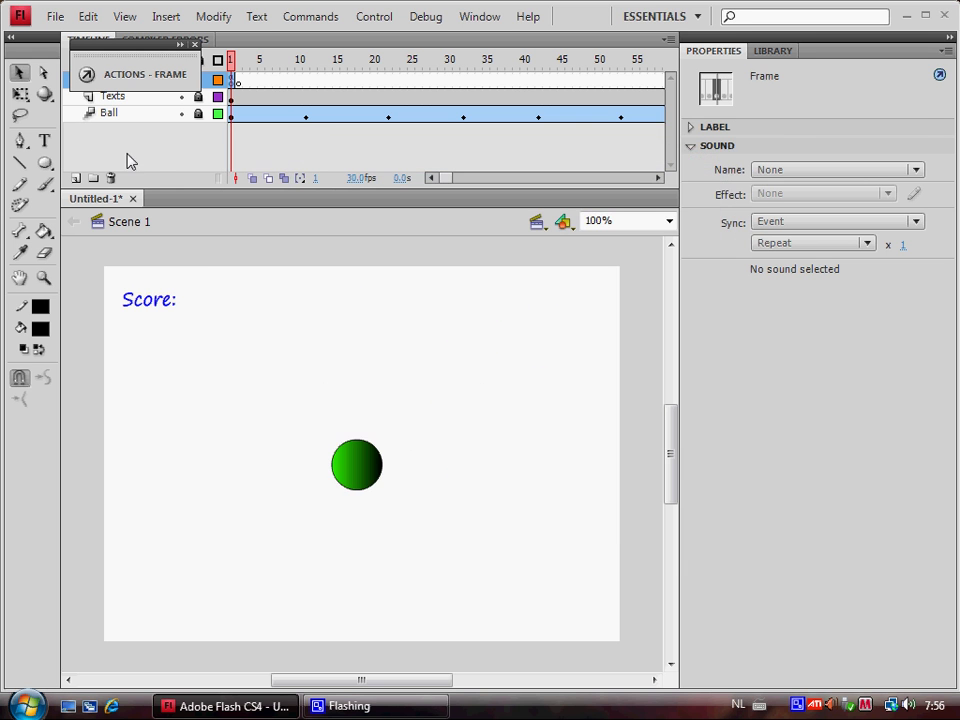
{"action": "left_click", "coordinate": [150, 78]}
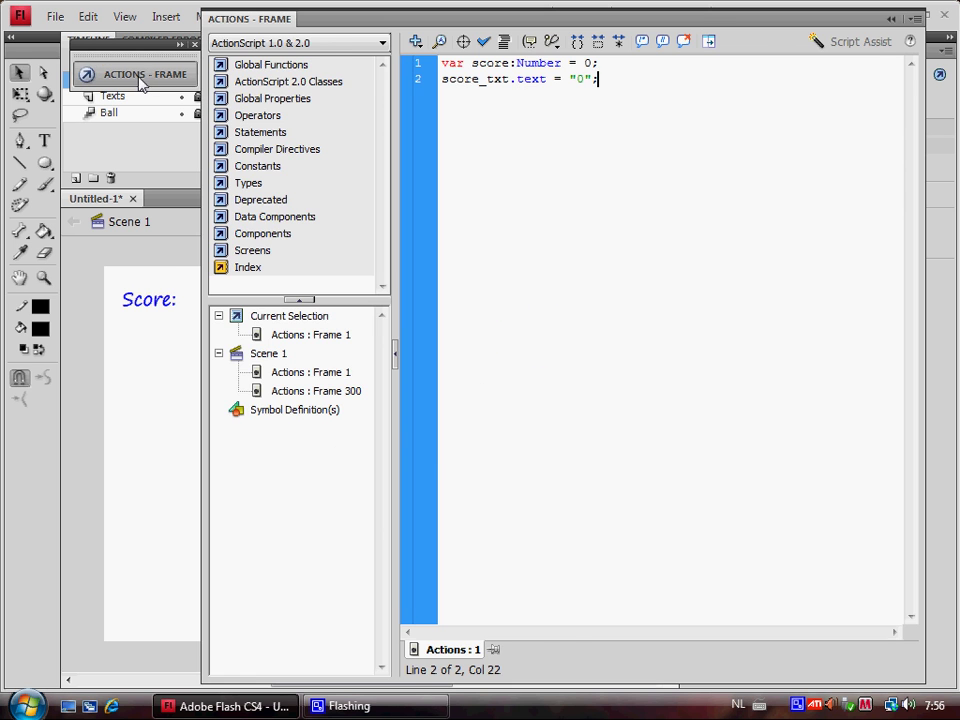
{"action": "left_click", "coordinate": [145, 77]}
{"action": "left_click", "coordinate": [194, 45]}
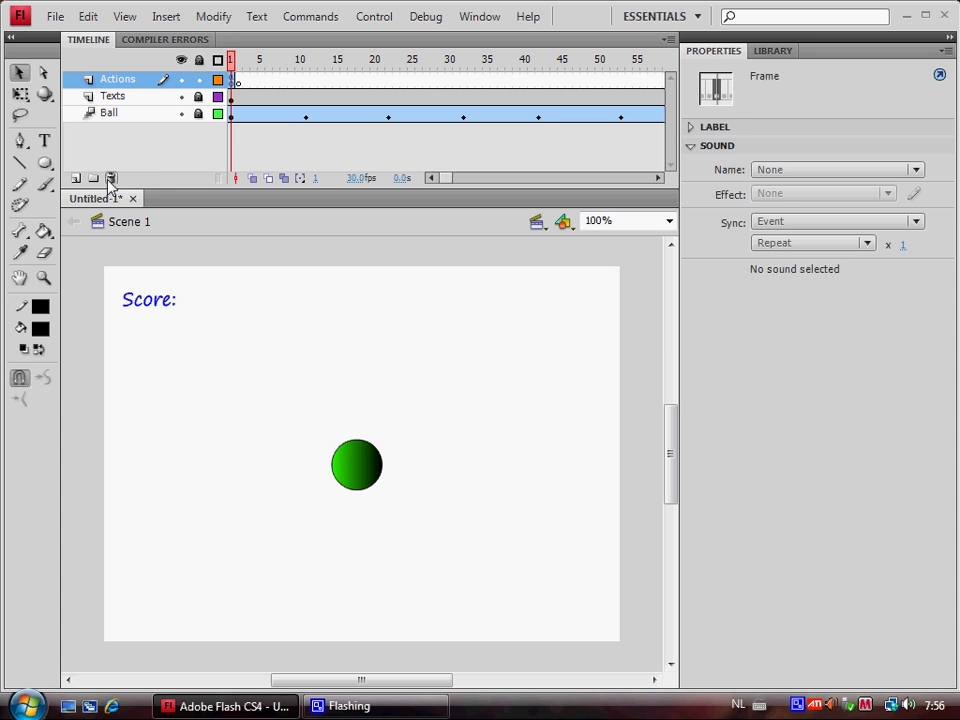
Add a new layer above Actions named NoMenu
{"action": "left_click", "coordinate": [76, 179]}
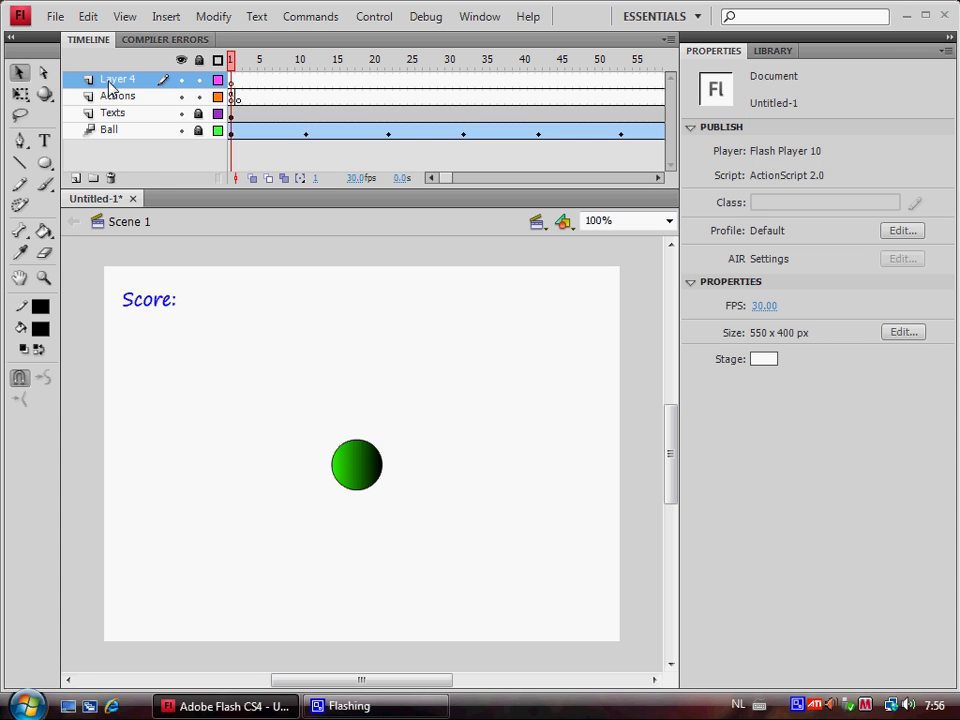
{"action": "double_click", "coordinate": [116, 80]}
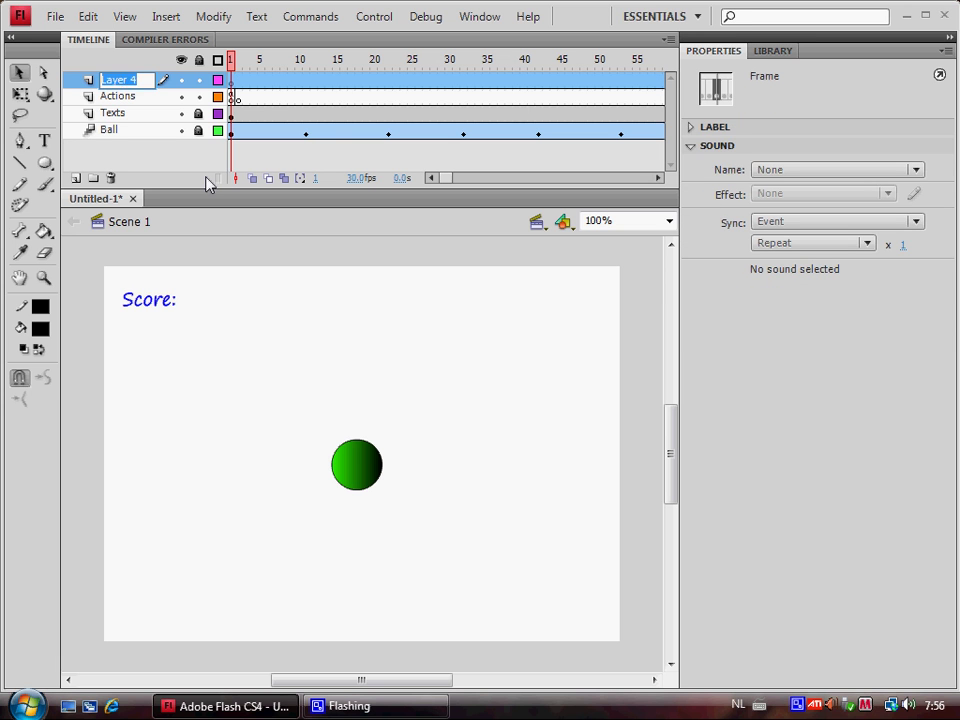
{"action": "type", "text": "NoMenu"}
{"action": "left_click", "coordinate": [207, 183]}
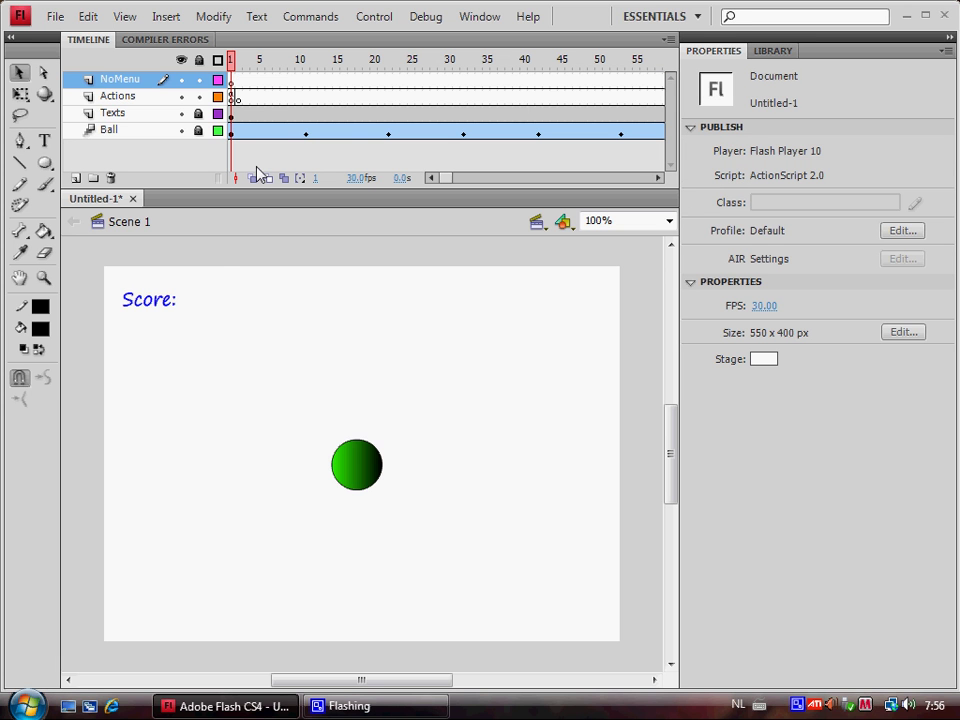
Test the movie to check the player's right-click menu, then select NoMenu frame 1
{"action": "key", "text": "ctrl+Return"}
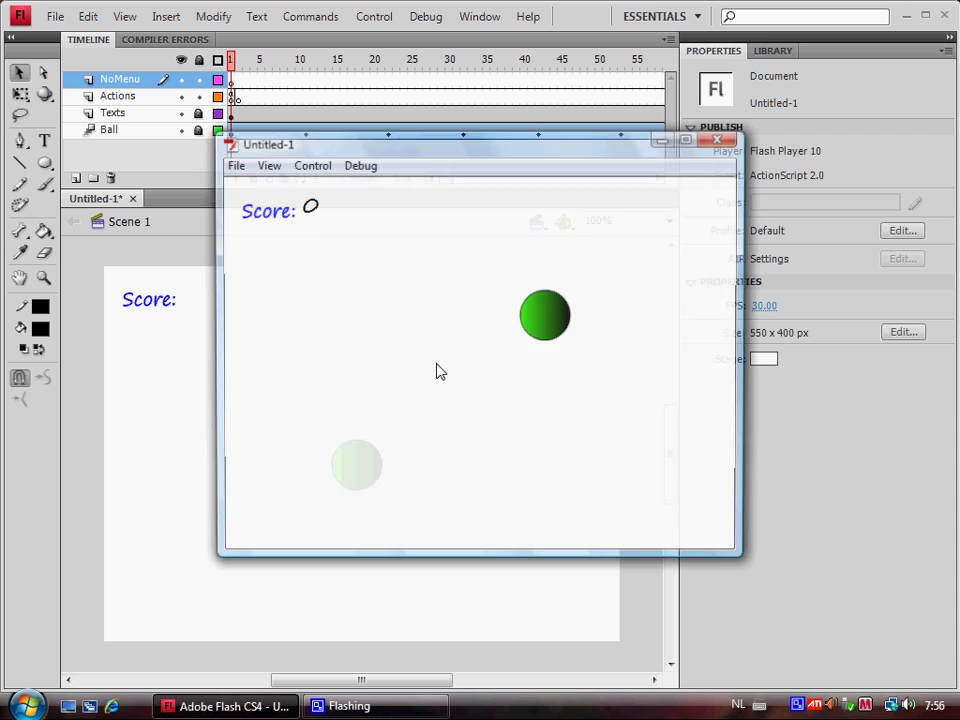
{"action": "right_click", "coordinate": [413, 385]}
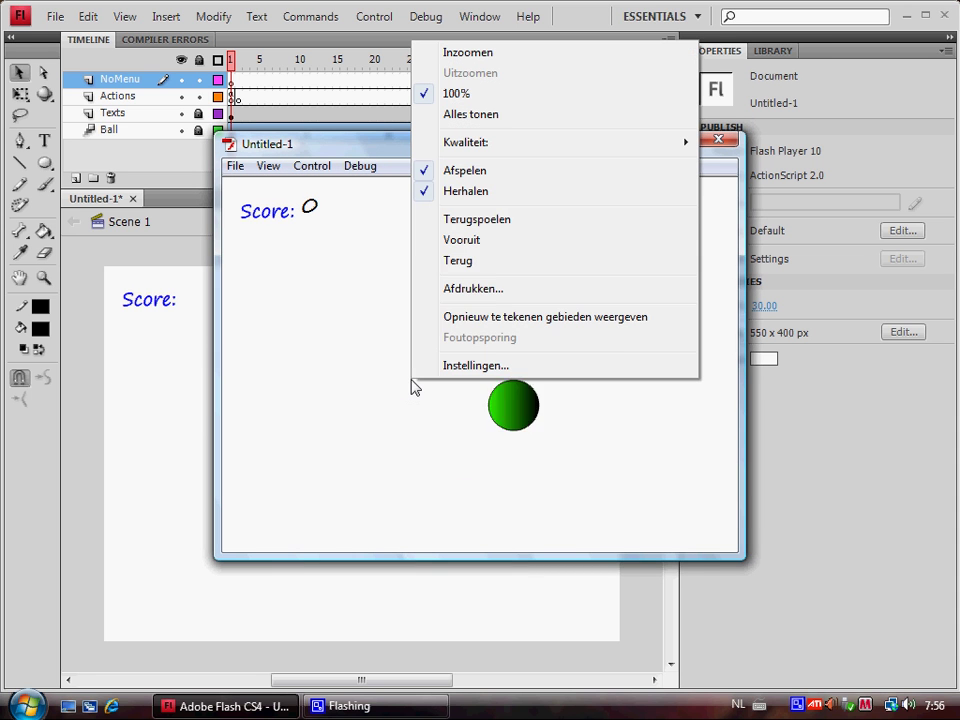
{"action": "left_click", "coordinate": [466, 262]}
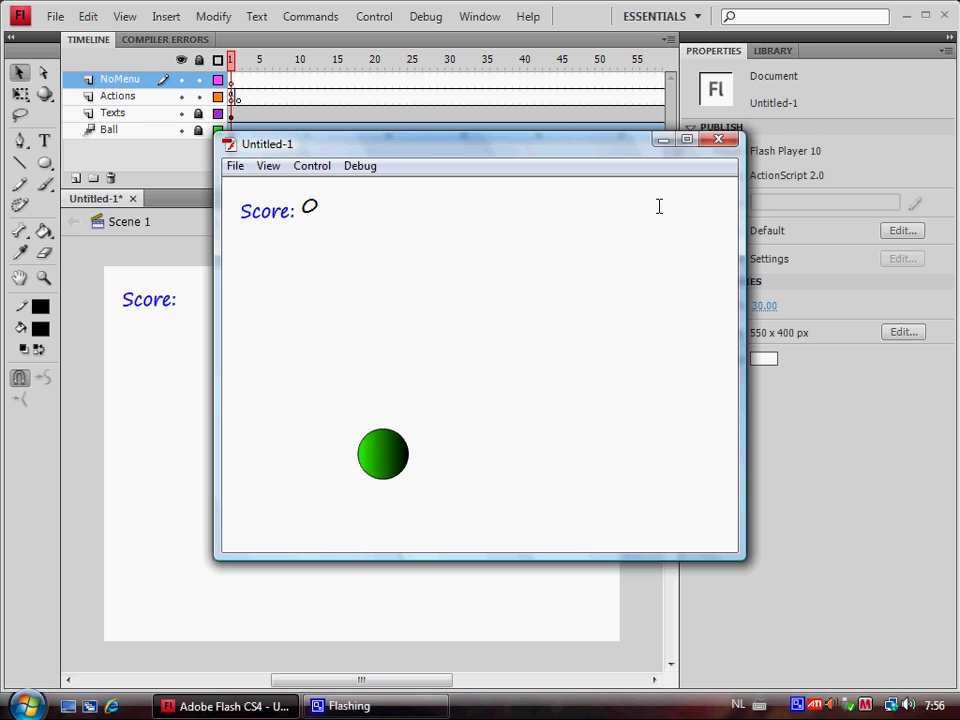
{"action": "left_click", "coordinate": [719, 140]}
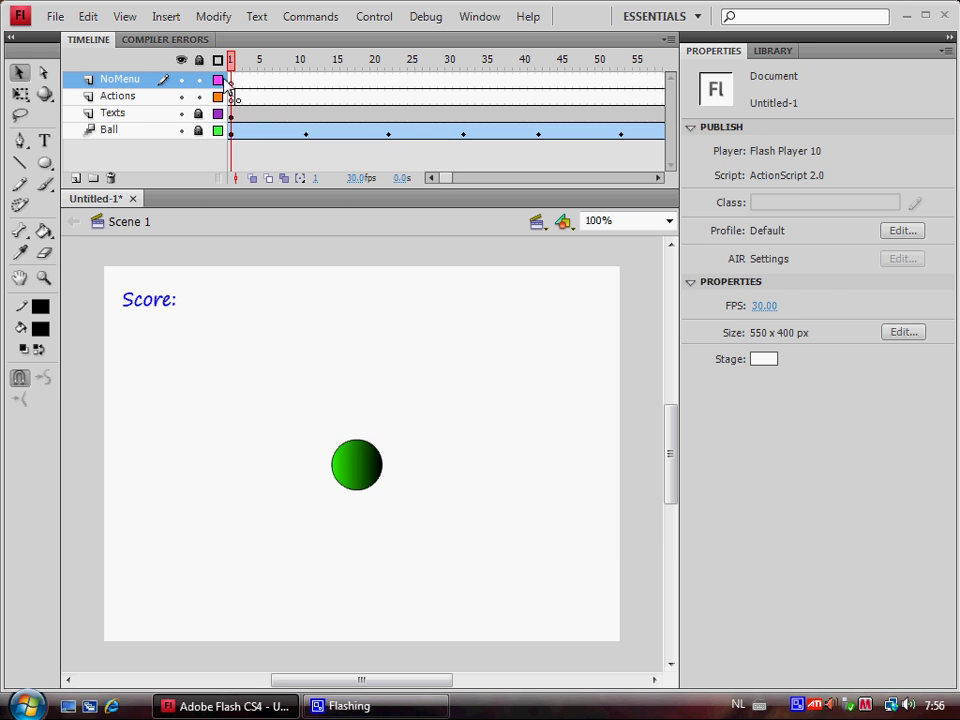
{"action": "left_click", "coordinate": [232, 81]}
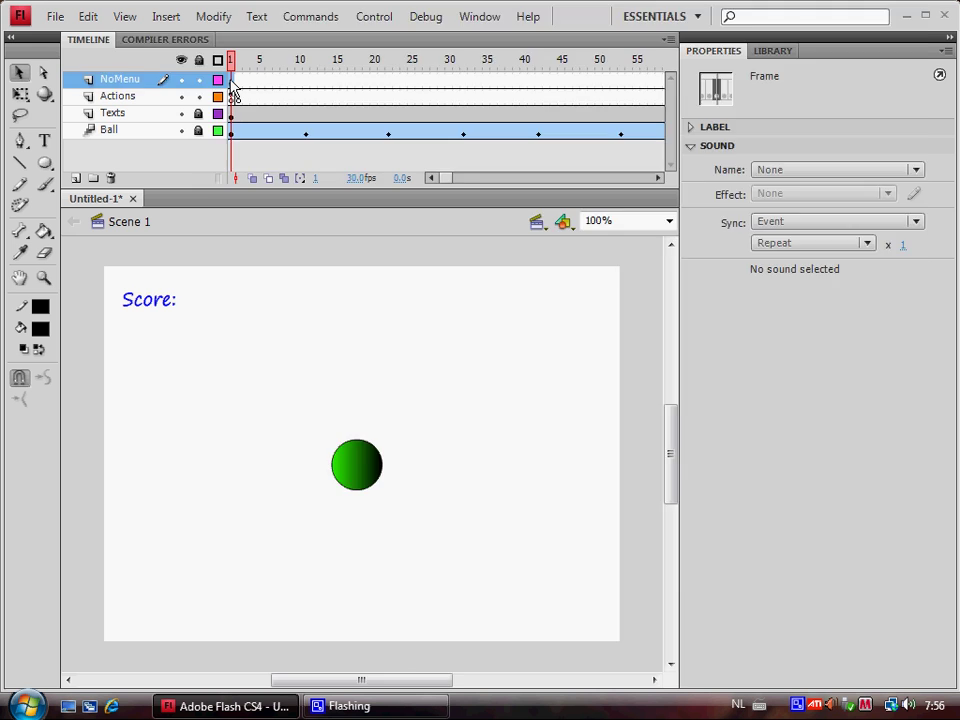
Script NoMenu frame 1 with Stage.showMenu = false;
{"action": "key", "text": "F9"}
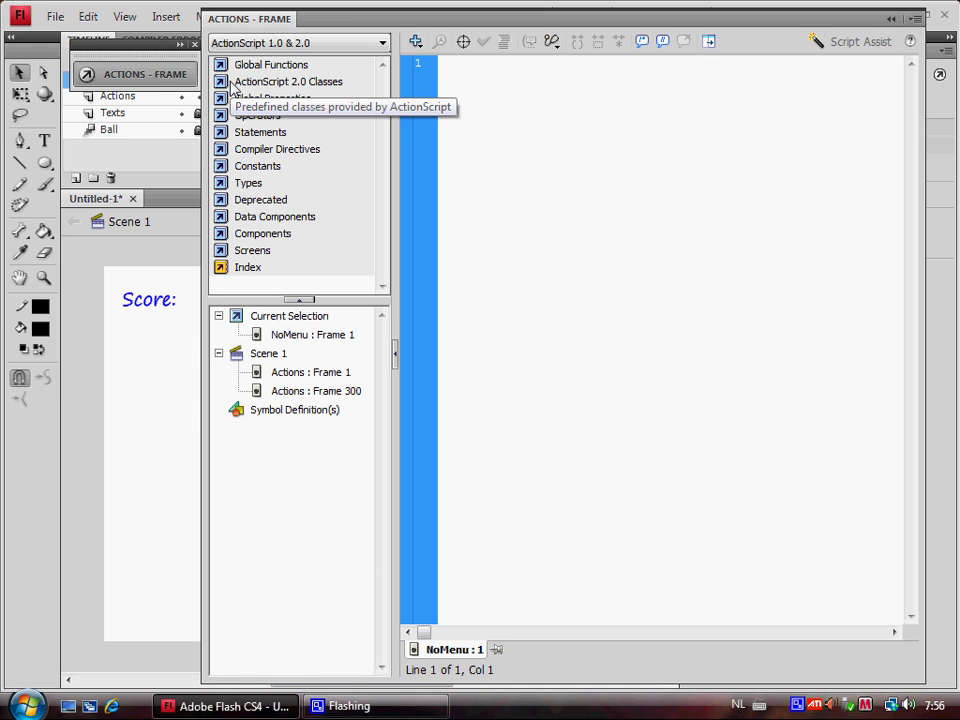
{"action": "type", "text": "Stage."}
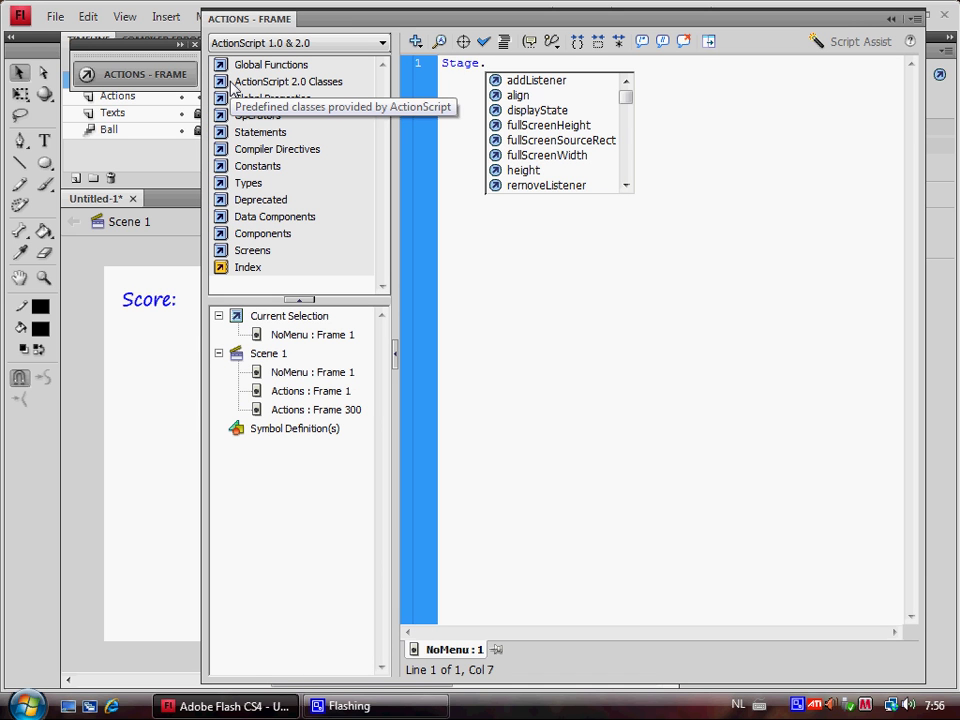
{"action": "type", "text": "me"}
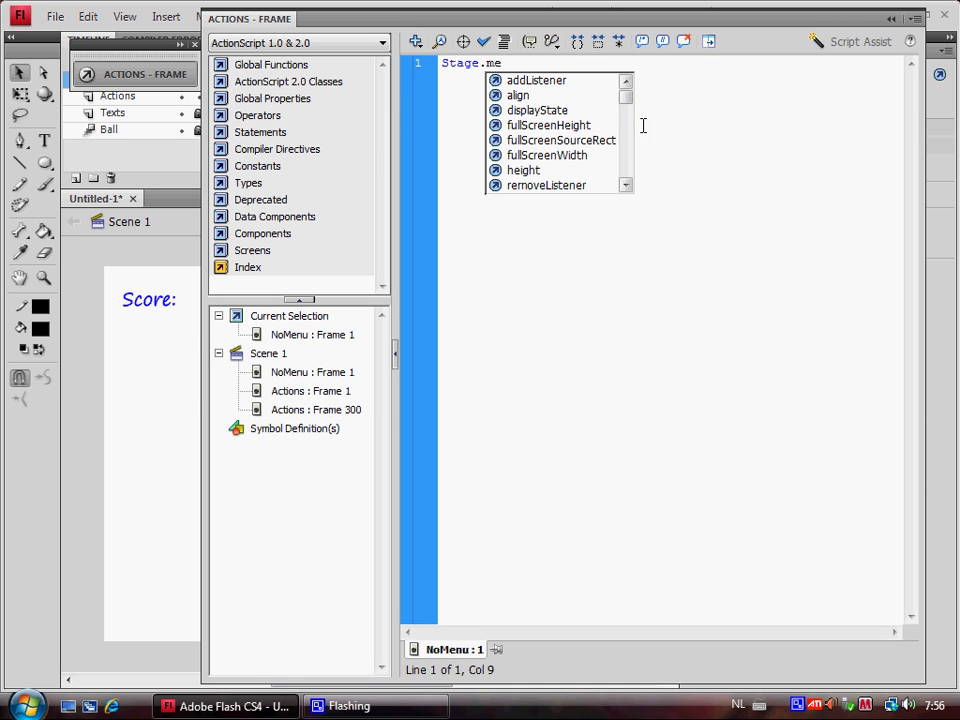
{"action": "left_click_drag", "start_coordinate": [628, 107], "coordinate": [629, 165]}
{"action": "left_click", "coordinate": [566, 172]}
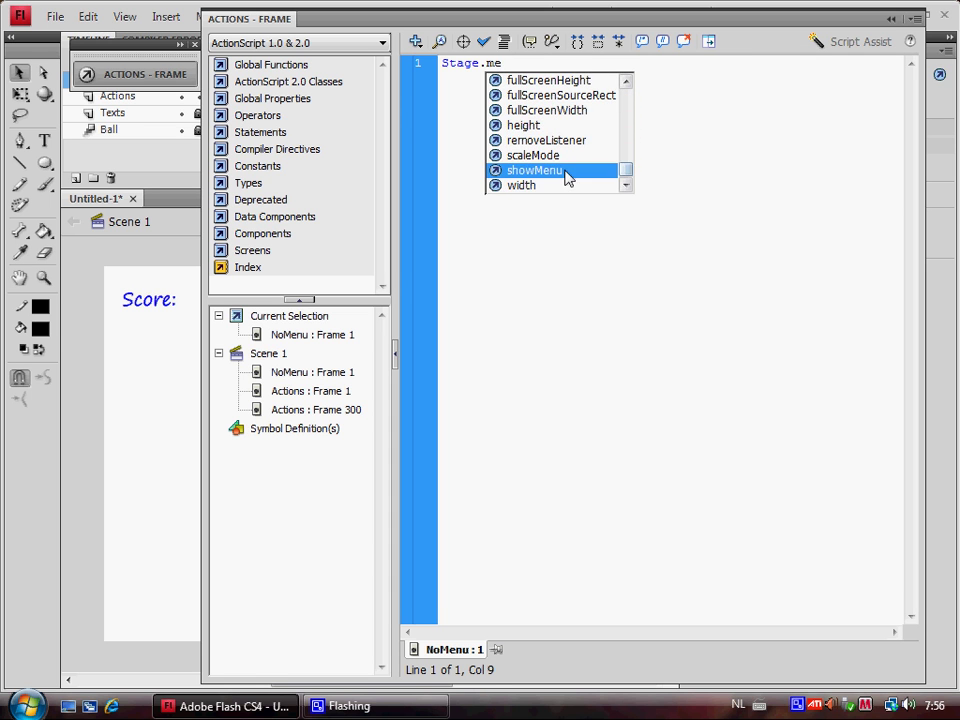
{"action": "double_click", "coordinate": [566, 174]}
{"action": "type", "text": "= false;"}
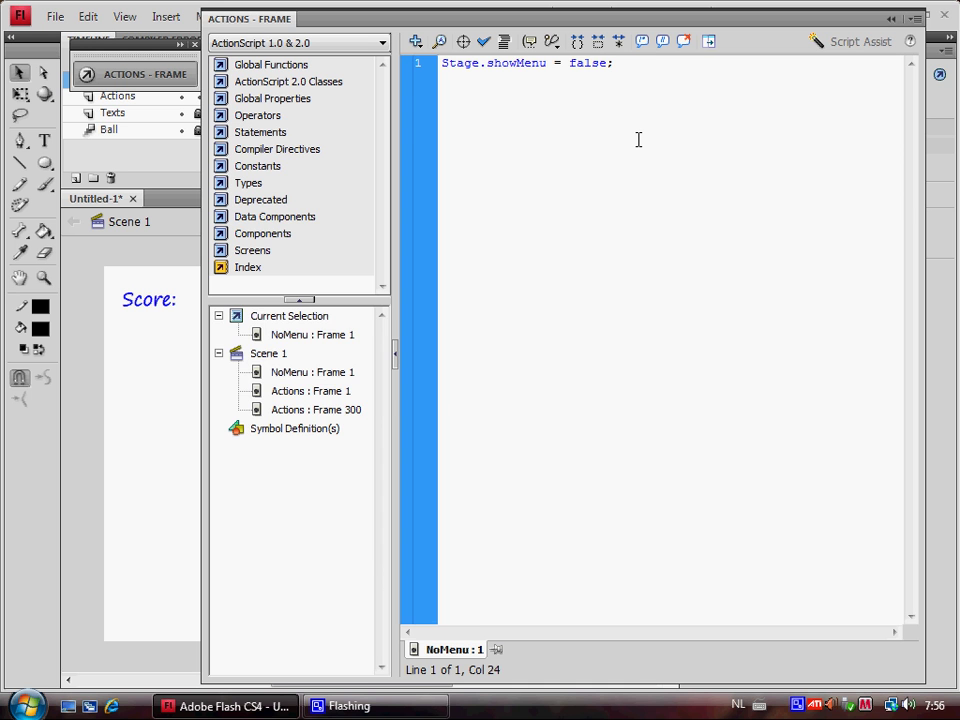
Test that the right-click menu is reduced, then close the test movie and actions panel
{"action": "key", "text": "ctrl+Return"}
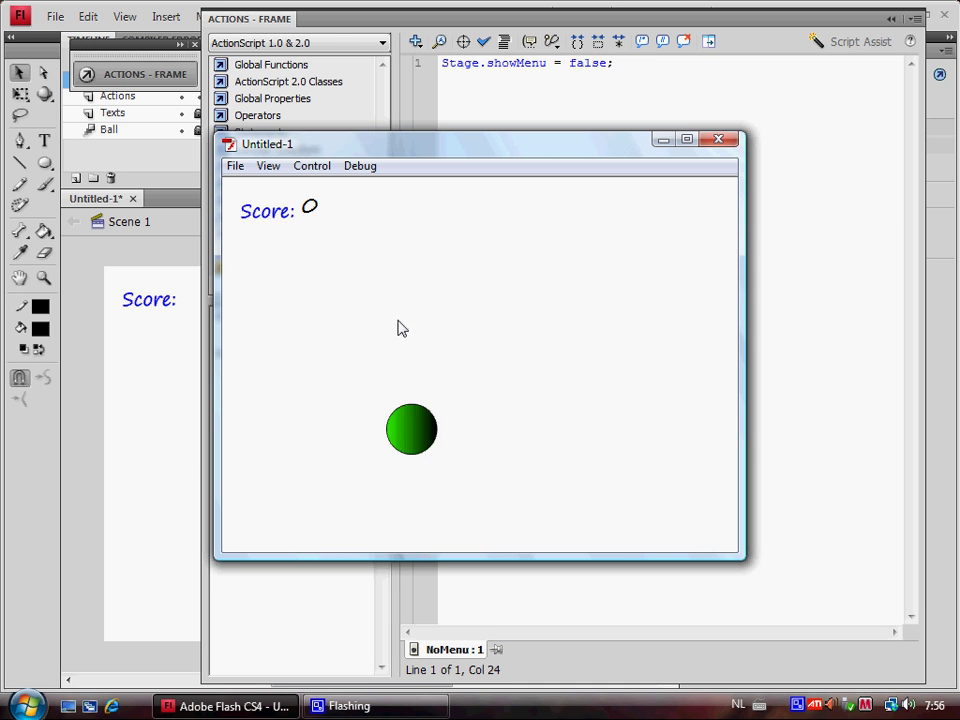
{"action": "right_click", "coordinate": [405, 315]}
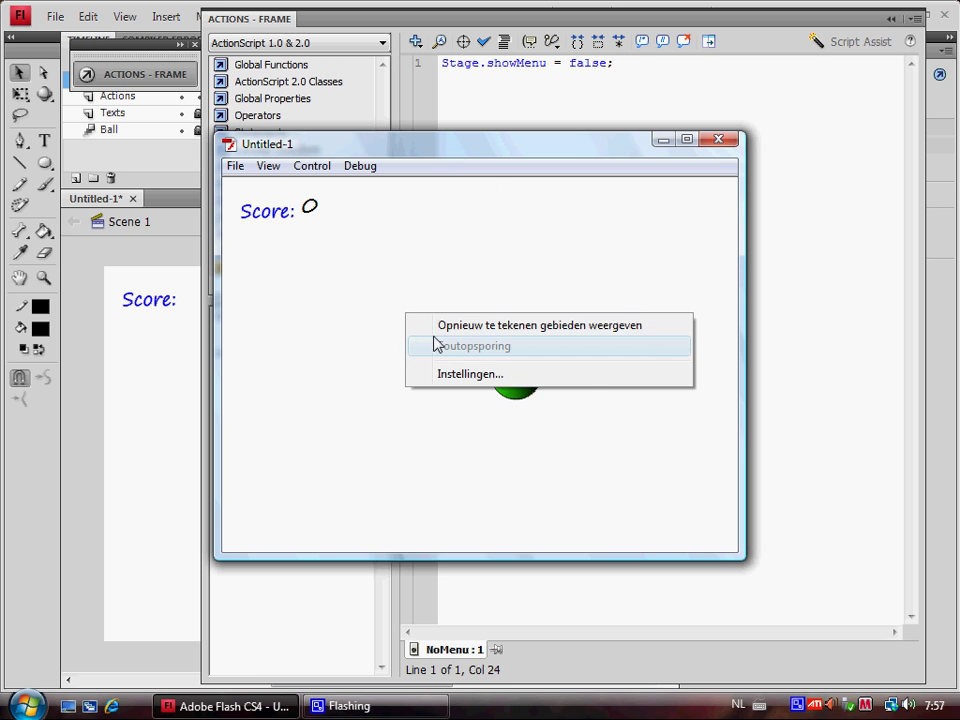
{"action": "left_click", "coordinate": [360, 317]}
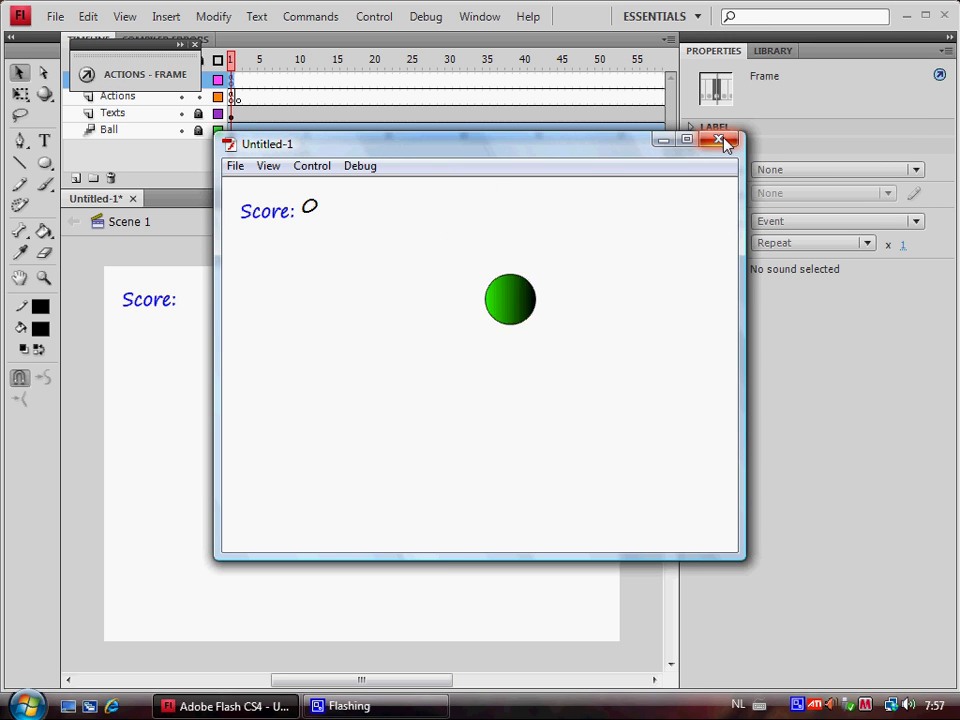
{"action": "left_click", "coordinate": [721, 141]}
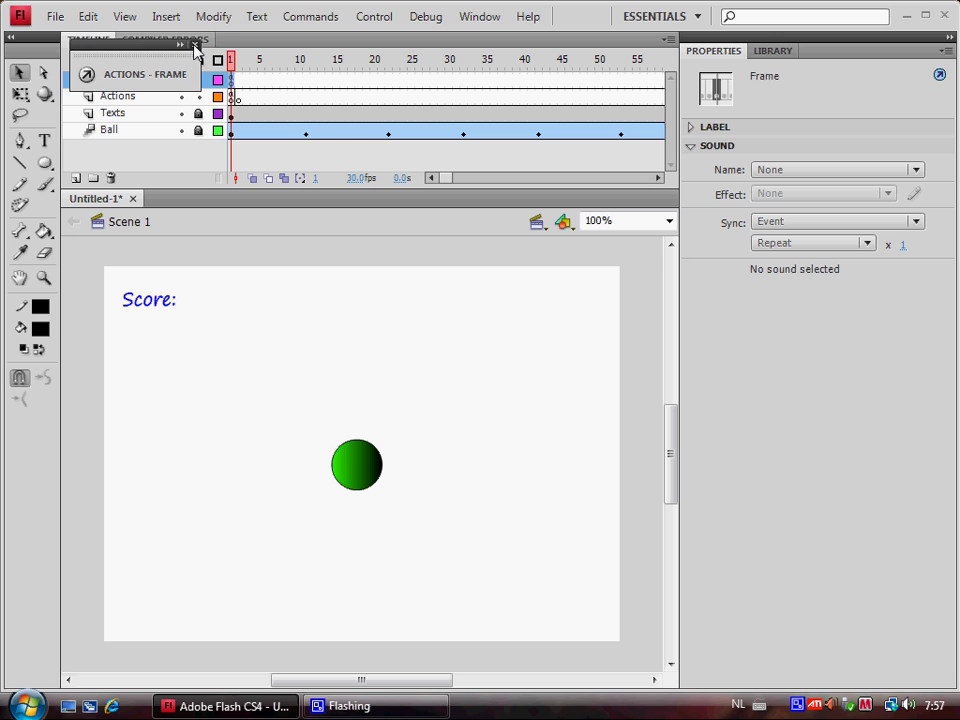
{"action": "left_click", "coordinate": [195, 45]}
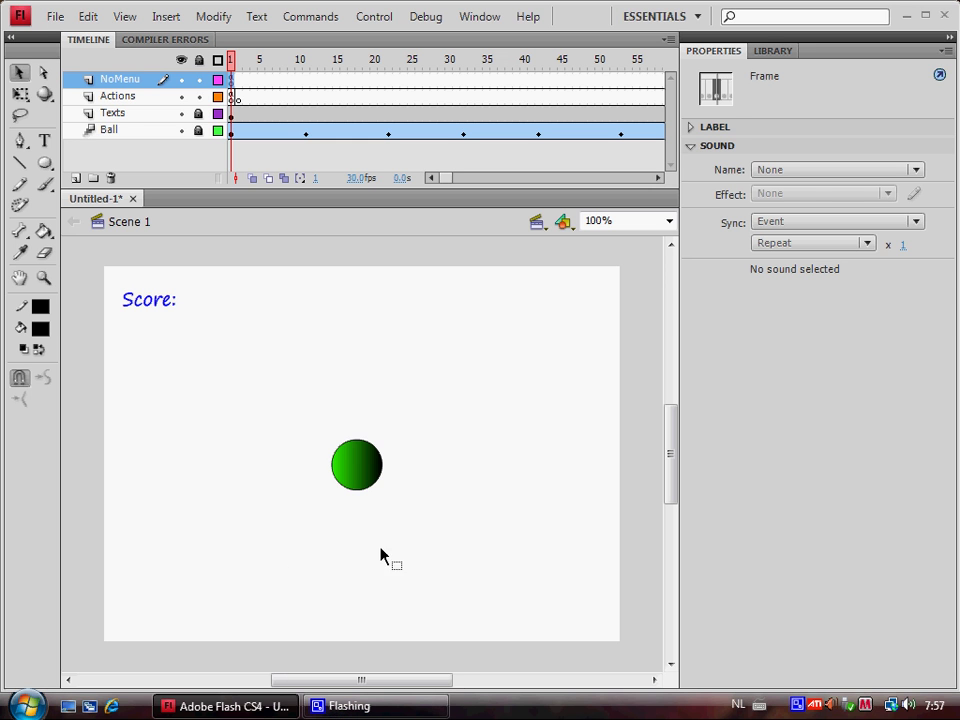
Lock the NoMenu and Actions layers, unlock Ball, and select the green ball
{"action": "left_click", "coordinate": [361, 461]}
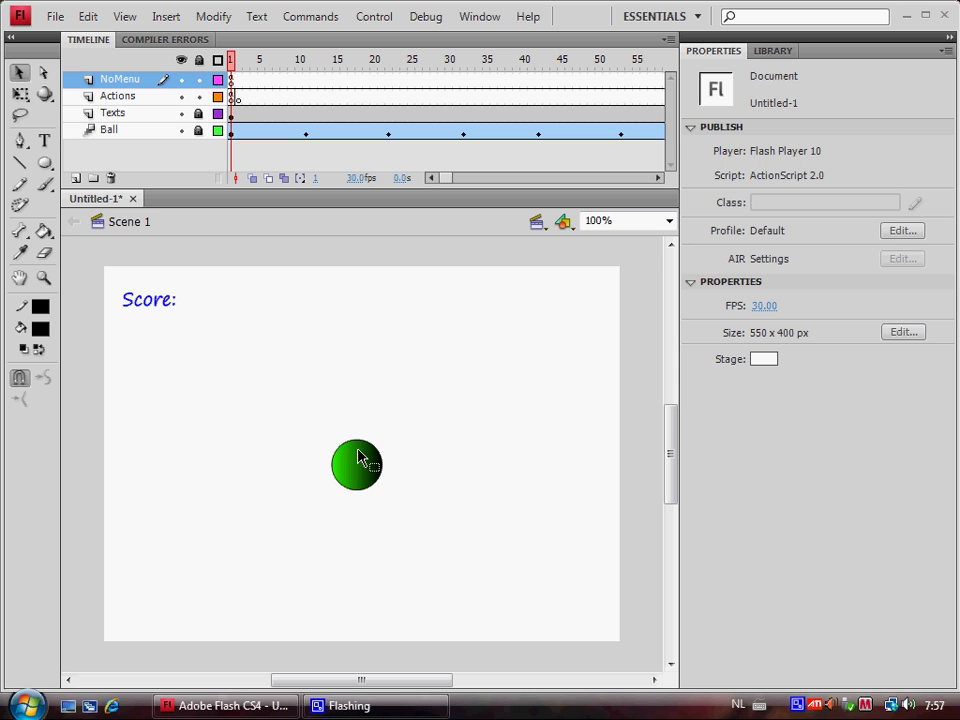
{"action": "left_click", "coordinate": [199, 79]}
{"action": "left_click", "coordinate": [199, 96]}
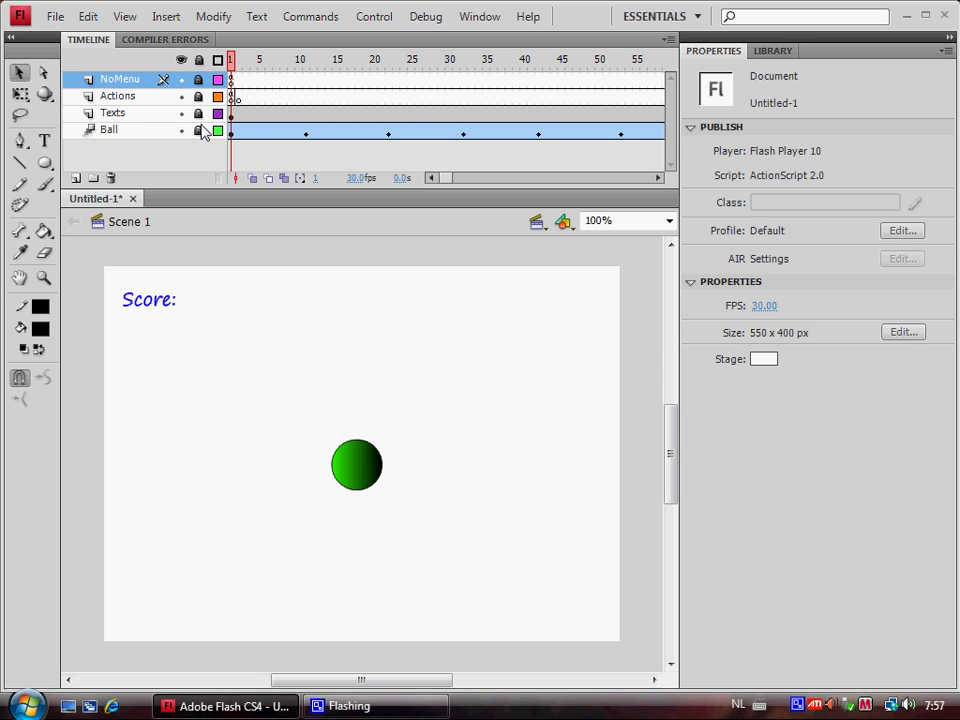
{"action": "left_click", "coordinate": [200, 131]}
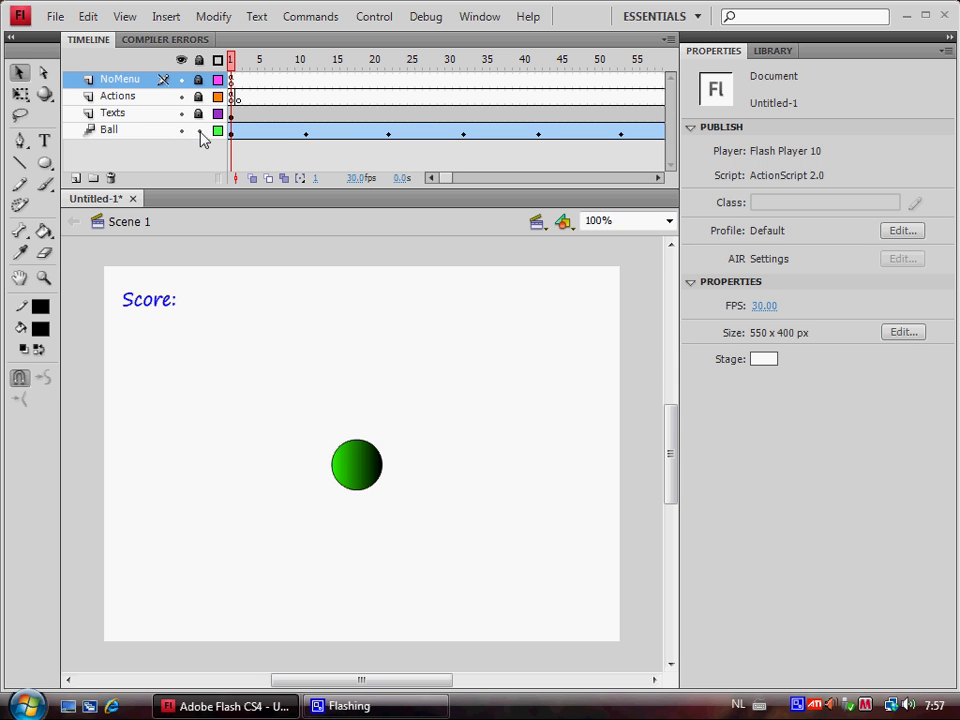
{"action": "left_click", "coordinate": [372, 484]}
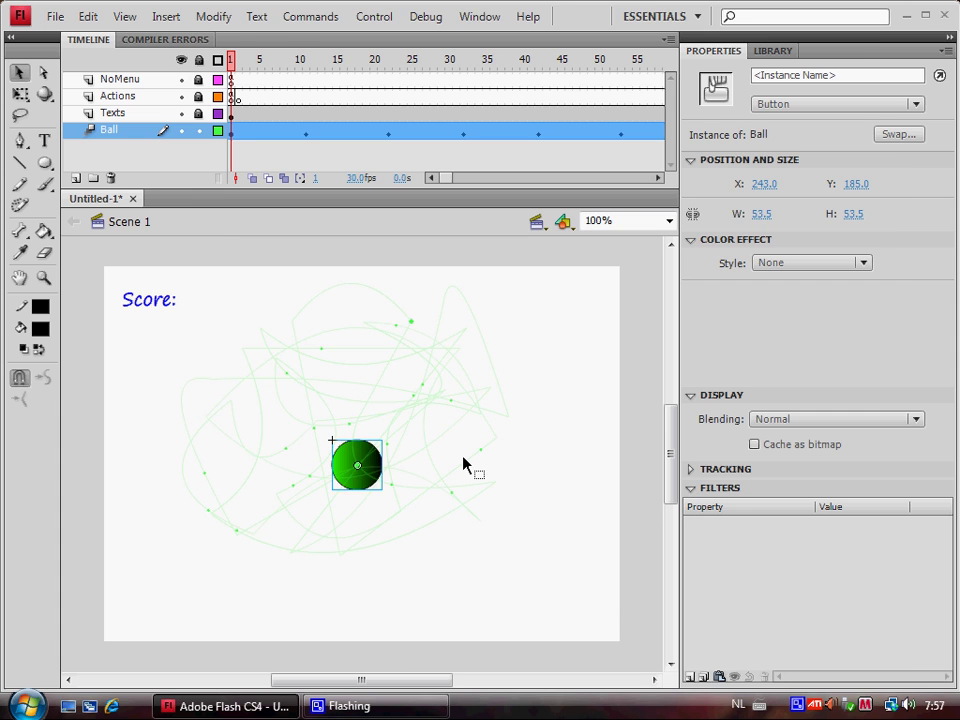
Give the ball an on(press){ handler containing score += 1;
{"action": "key", "text": "F9"}
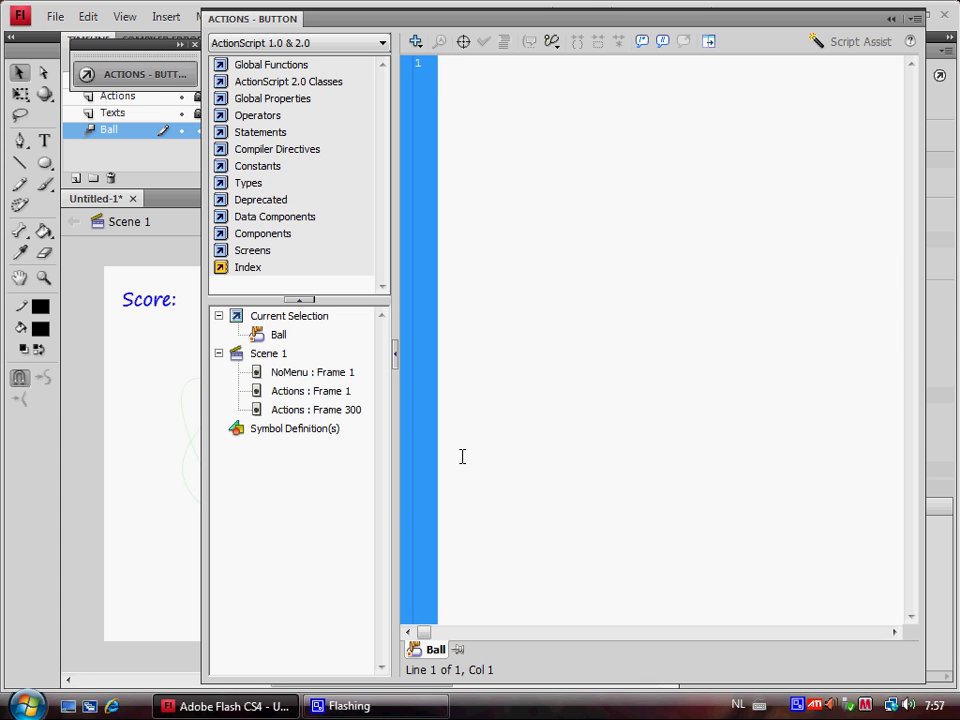
{"action": "type", "text": "on(p"}
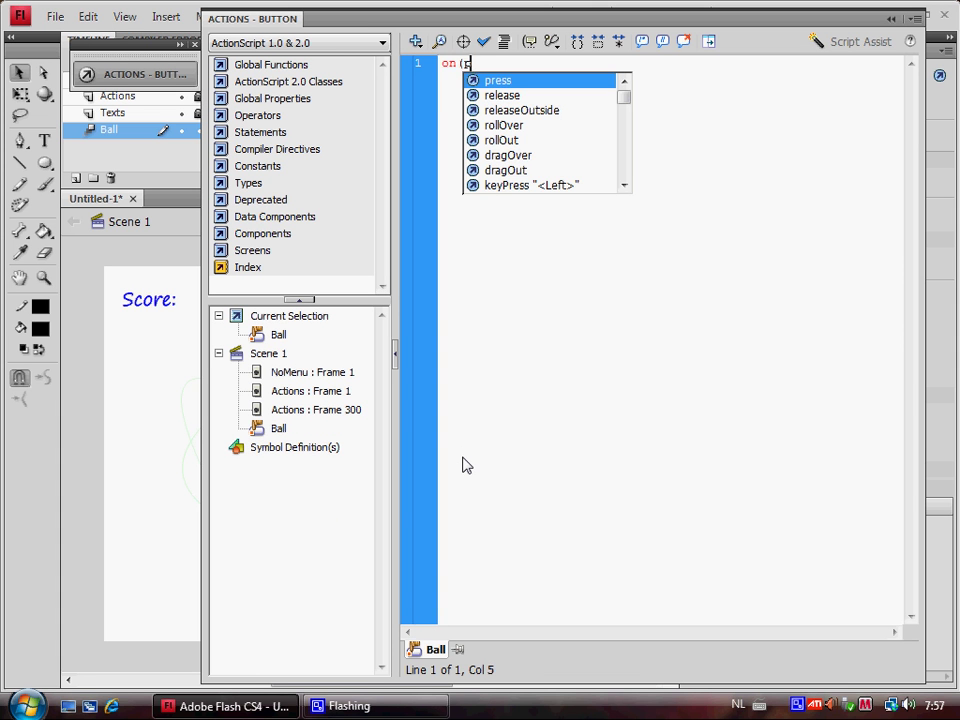
{"action": "type", "text": "ress){"}
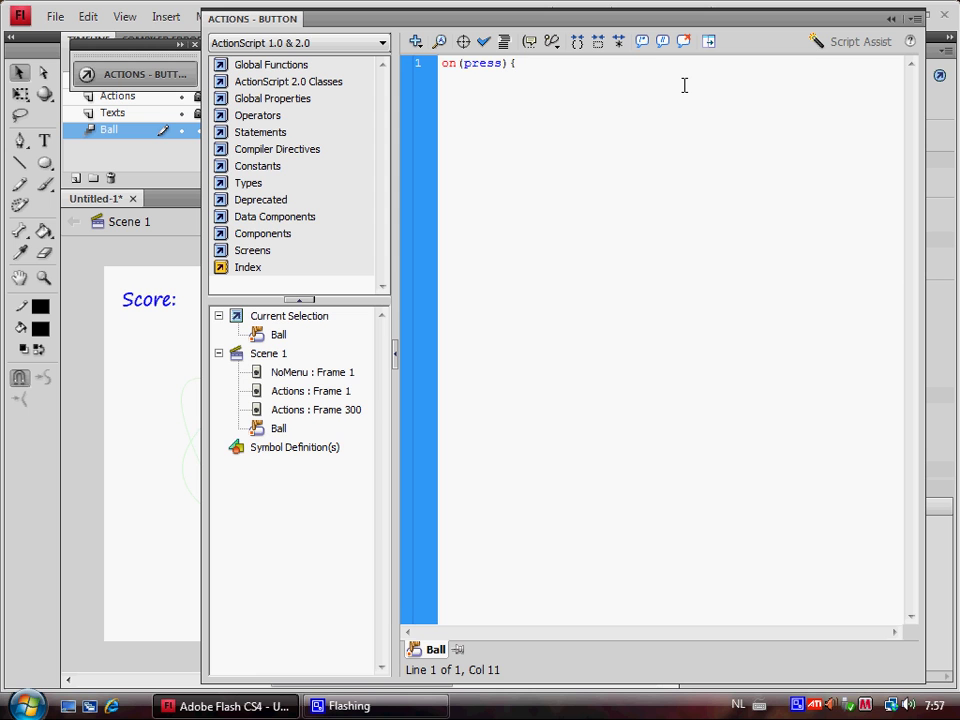
{"action": "key", "text": "Return"}
{"action": "type", "text": "score +1"}
{"action": "key", "text": "BackSpace"}
{"action": "type", "text": "= 1;]"}
Remove the stray bracket after the increment and add score.toString; on the next line
{"action": "key", "text": "Return"}
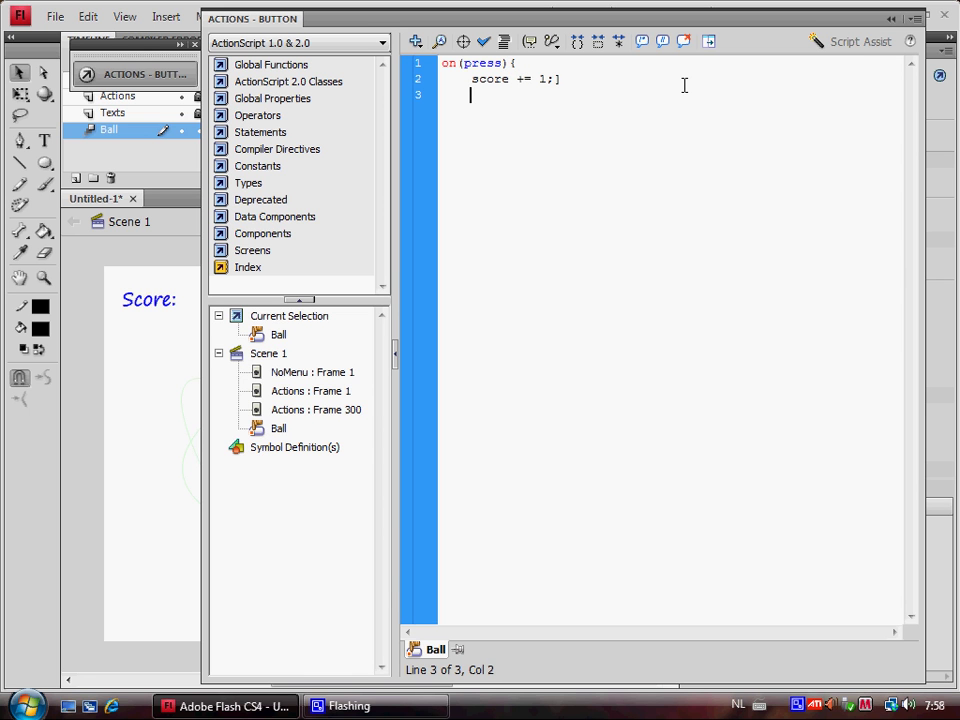
{"action": "key", "text": "Up"}
{"action": "key", "text": "End"}
{"action": "key", "text": "BackSpace"}
{"action": "key", "text": "Return"}
{"action": "type", "text": "score.toStri"}
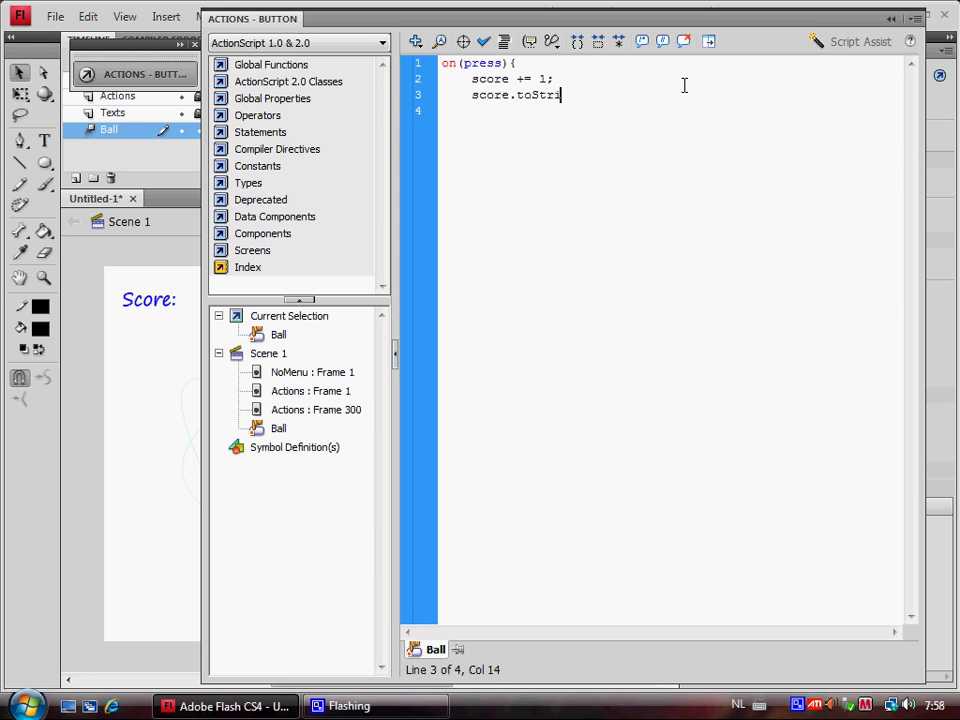
{"action": "type", "text": "ng."}
{"action": "key", "text": "BackSpace"}
{"action": "type", "text": ";"}
Begin the fourth line as score_txt.text = in the press handler
{"action": "left_click_drag", "start_coordinate": [548, 78], "coordinate": [473, 79]}
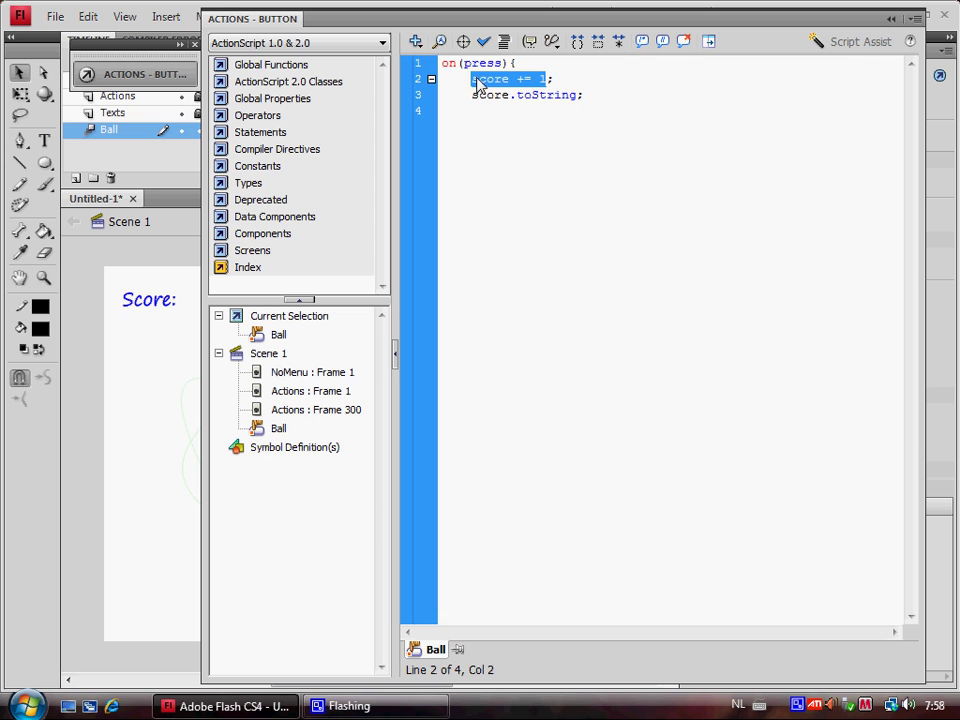
{"action": "left_click", "coordinate": [481, 79]}
{"action": "left_click", "coordinate": [475, 108]}
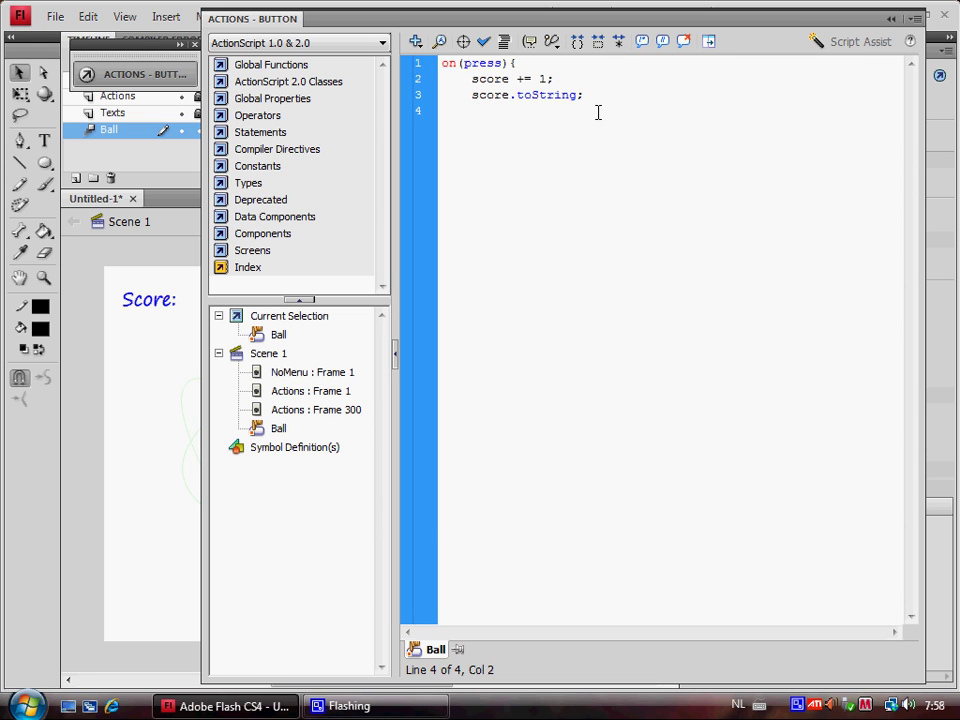
{"action": "type", "text": "score_txt.text"}
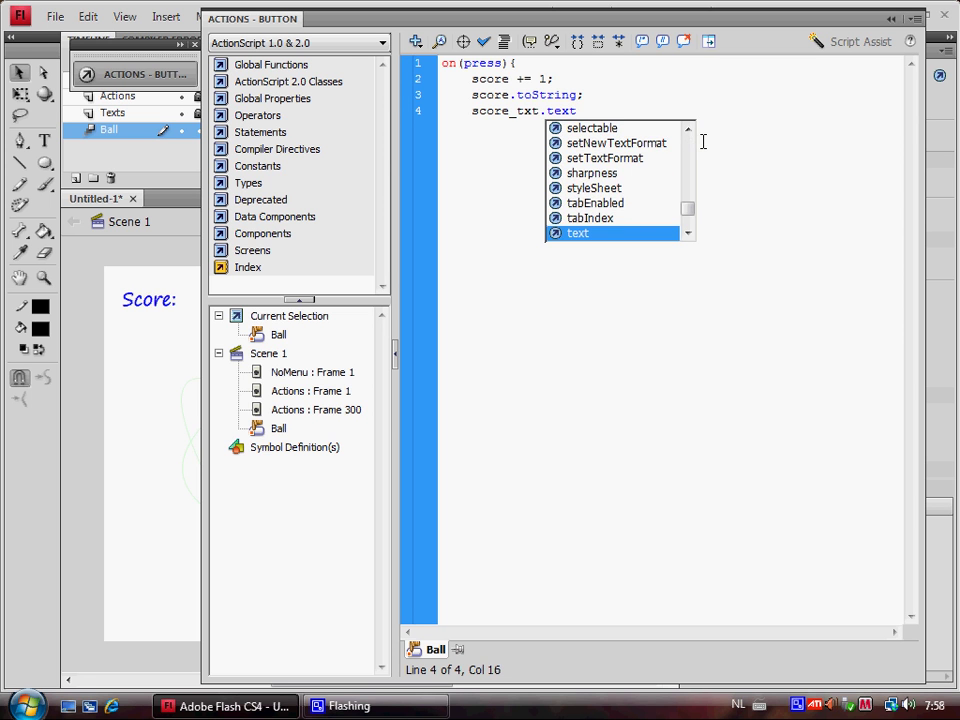
{"action": "key", "text": "Escape"}
{"action": "type", "text": "= "}
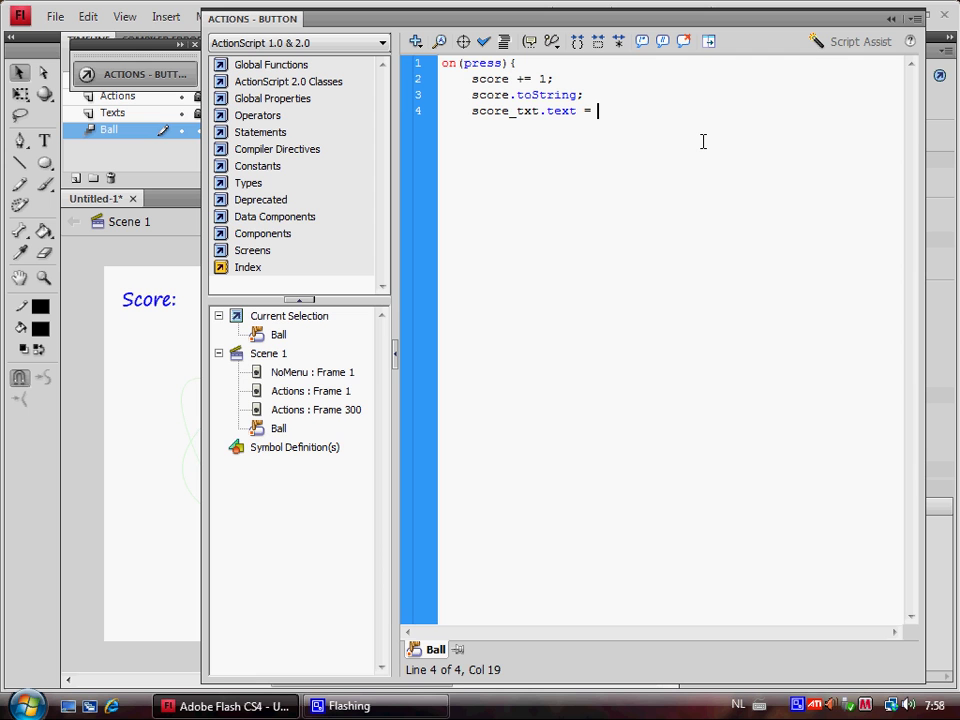
{"action": "type", "text": "\"djsajkds"}
{"action": "key", "text": "BackSpace"}
{"action": "key", "text": "BackSpace"}
{"action": "key", "text": "BackSpace"}
{"action": "key", "text": "BackSpace"}
{"action": "key", "text": "BackSpace"}
{"action": "key", "text": "BackSpace"}
{"action": "key", "text": "BackSpace"}
{"action": "key", "text": "BackSpace"}
{"action": "key", "text": "BackSpace"}
{"action": "key", "text": "BackSpace"}
Complete the line as score_txt.text = score; and start a new line
{"action": "left_click_drag", "start_coordinate": [576, 95], "coordinate": [472, 96]}
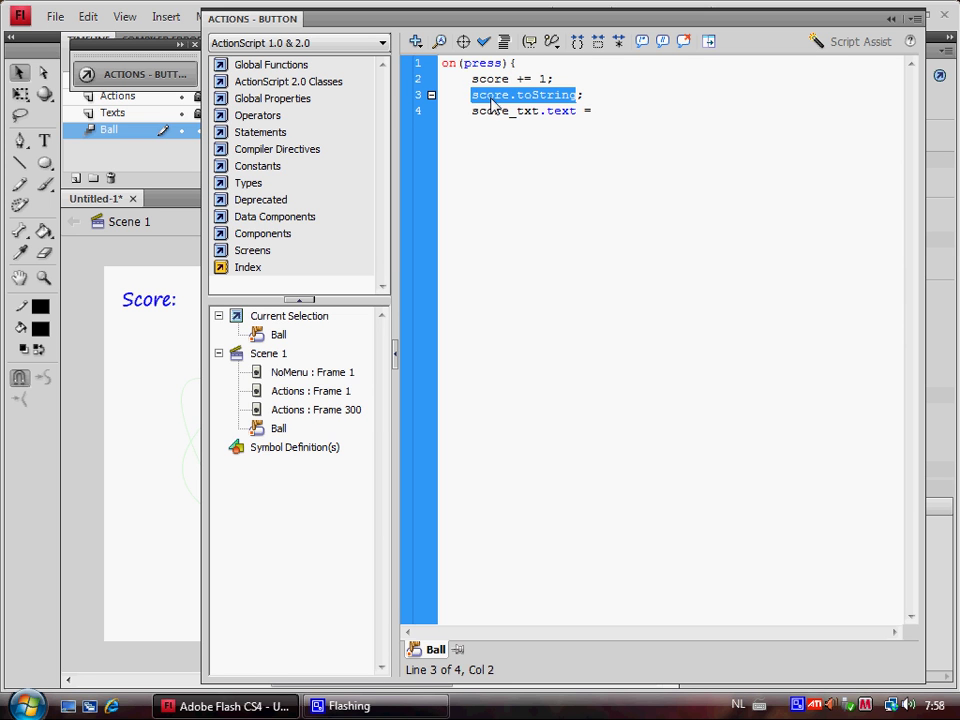
{"action": "left_click", "coordinate": [489, 95]}
{"action": "left_click", "coordinate": [600, 110]}
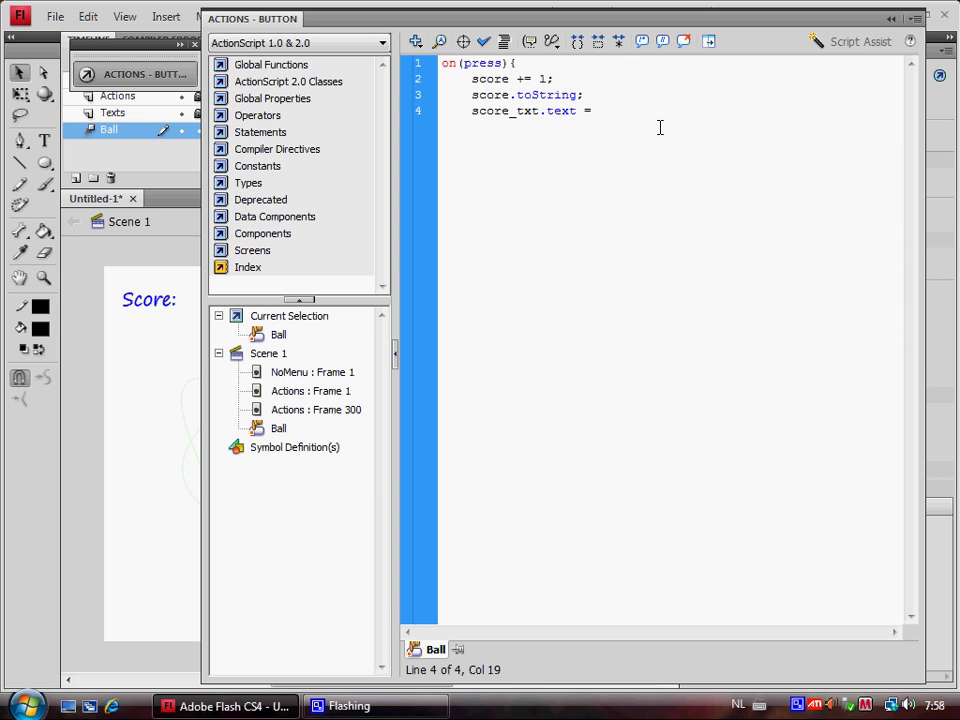
{"action": "type", "text": "score;"}
{"action": "key", "text": "Return"}
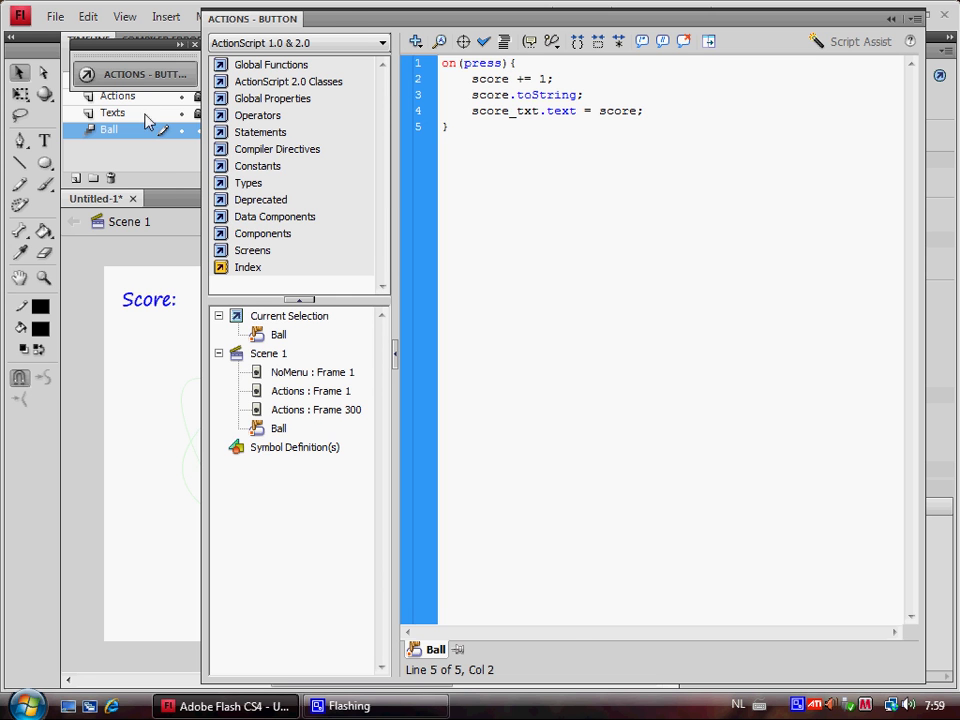
Test the movie, then comment out NoMenu's Stage.showMenu line with //
{"action": "left_click", "coordinate": [140, 76]}
{"action": "key", "text": "ctrl+Return"}
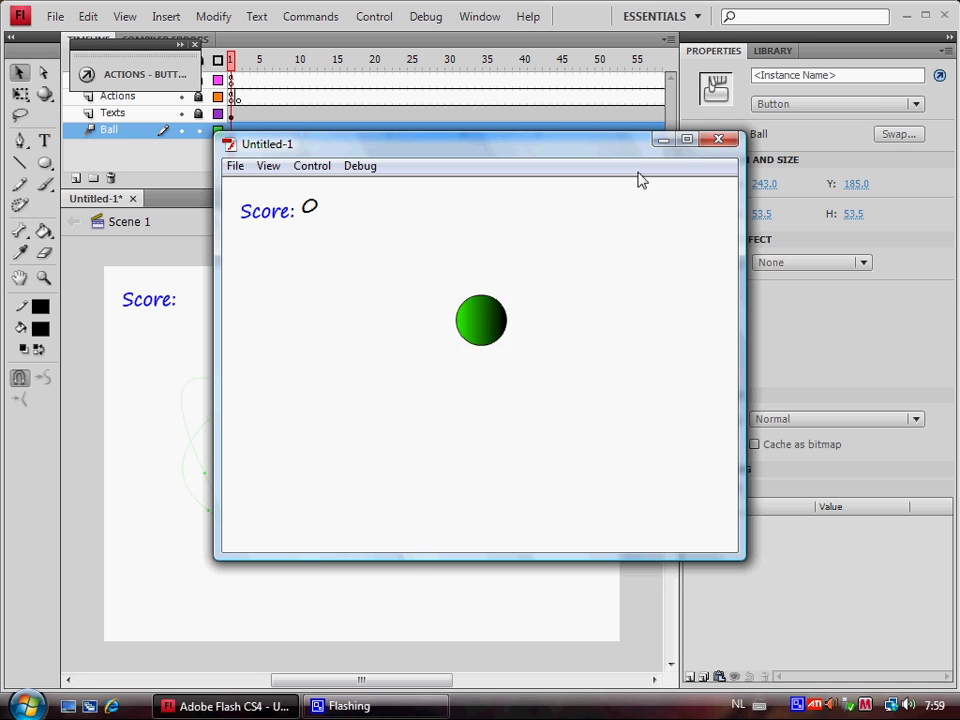
{"action": "left_click", "coordinate": [716, 142]}
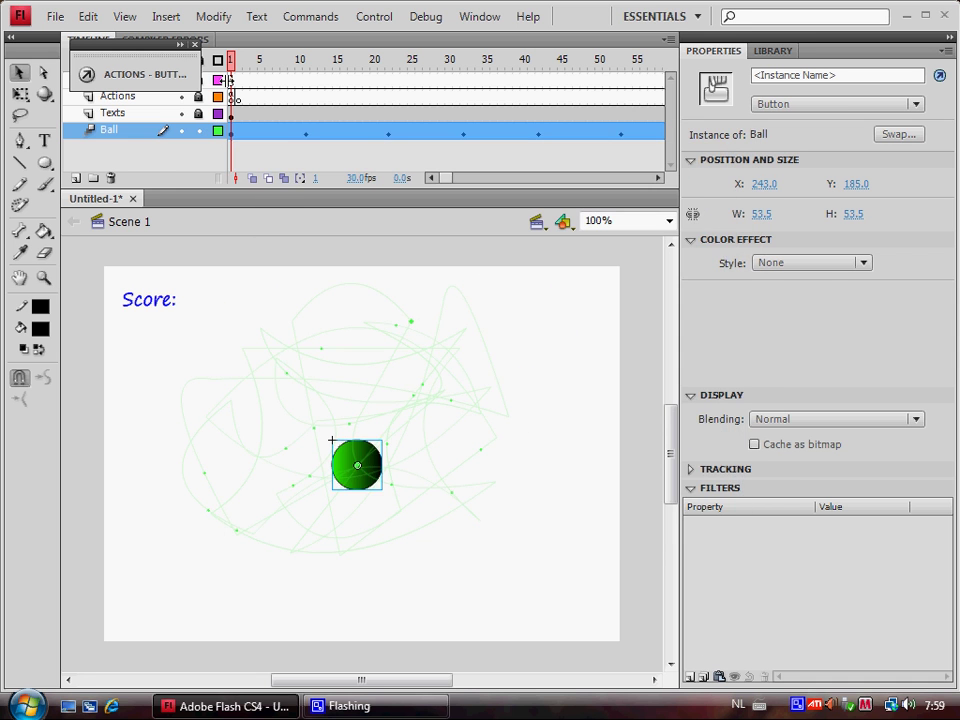
{"action": "left_click", "coordinate": [231, 80]}
{"action": "left_click", "coordinate": [150, 74]}
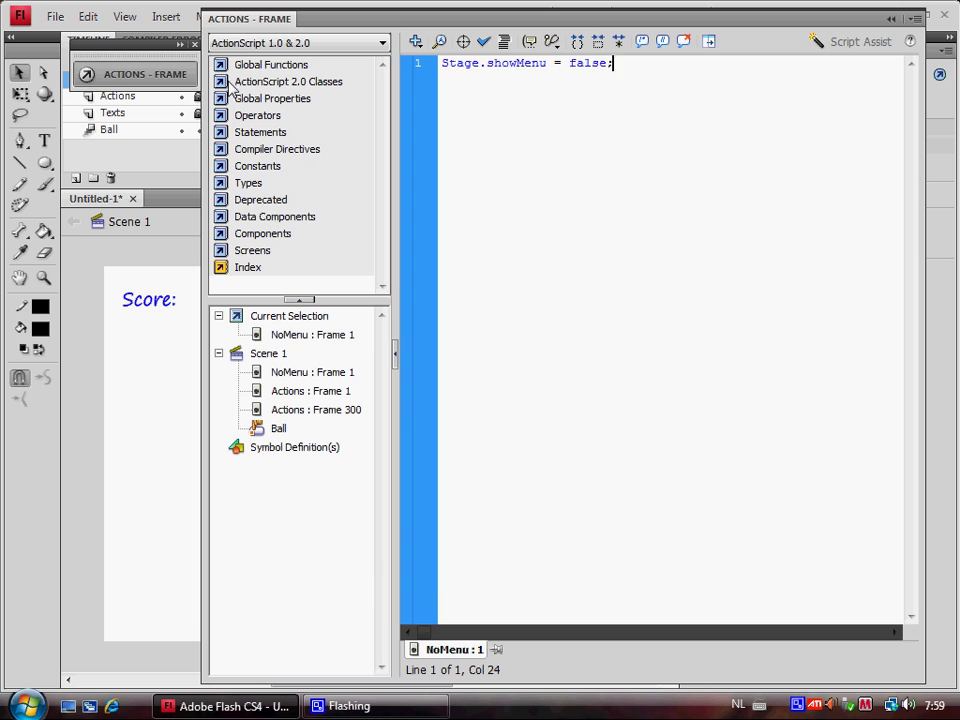
{"action": "left_click", "coordinate": [441, 63]}
{"action": "type", "text": "//"}
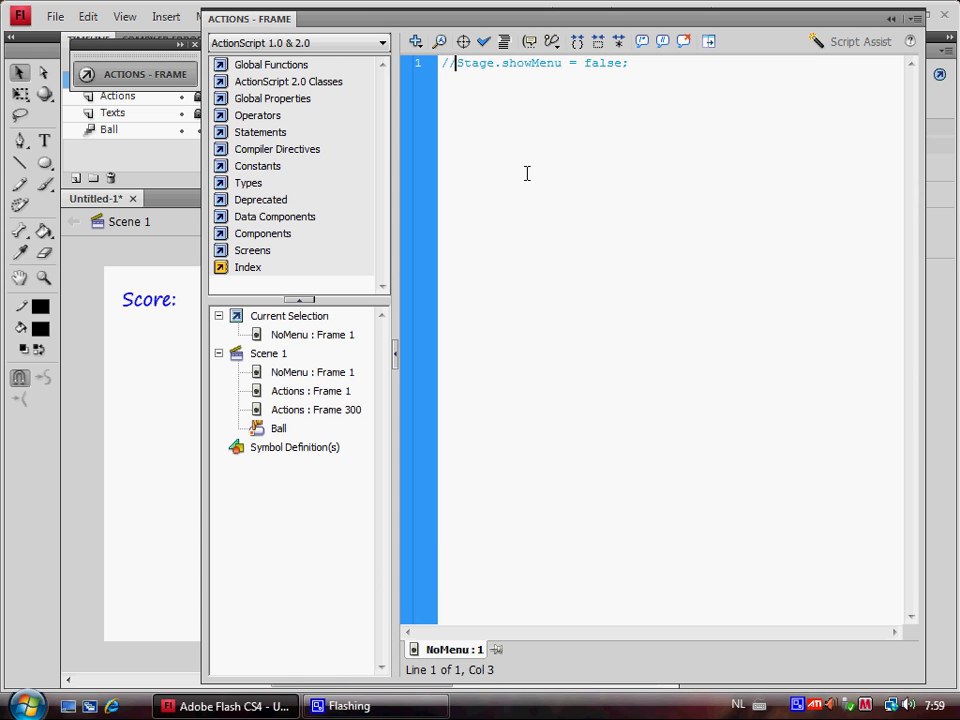
Test again, confirming the full right-click menu returns and ball clicks raise the score to 14
{"action": "key", "text": "ctrl+Return"}
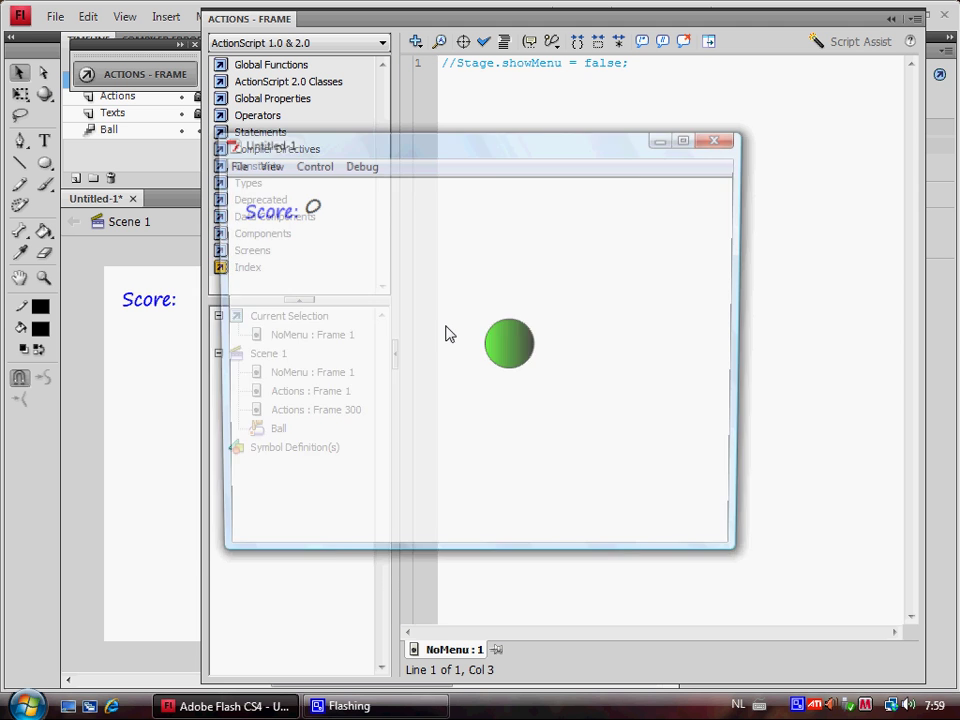
{"action": "right_click", "coordinate": [393, 432]}
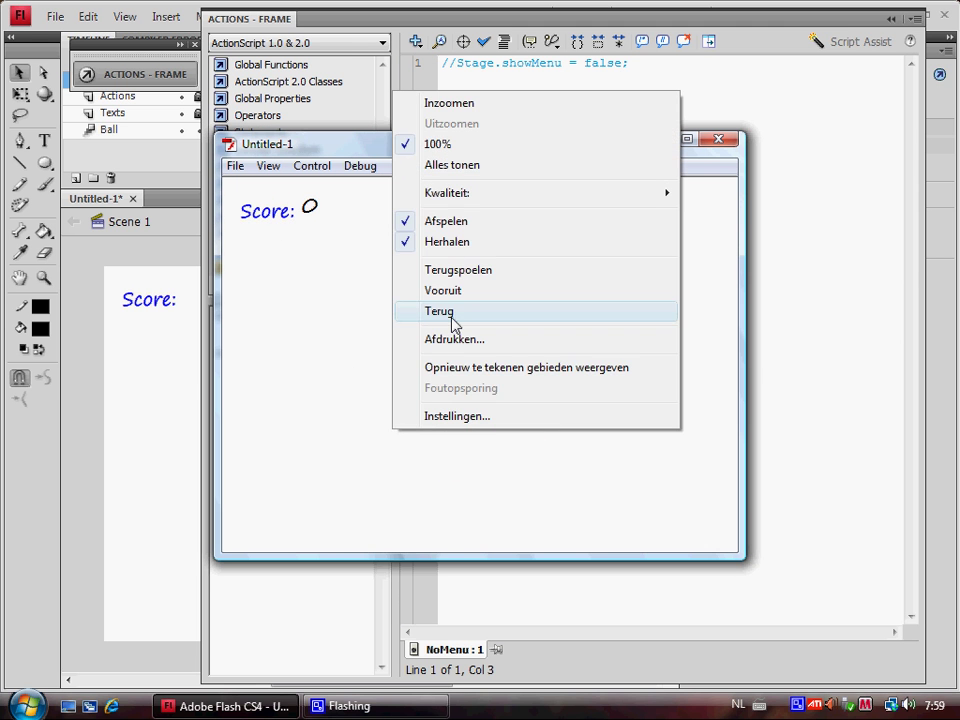
{"action": "left_click", "coordinate": [495, 287]}
{"action": "mouse_move", "coordinate": [516, 263]}
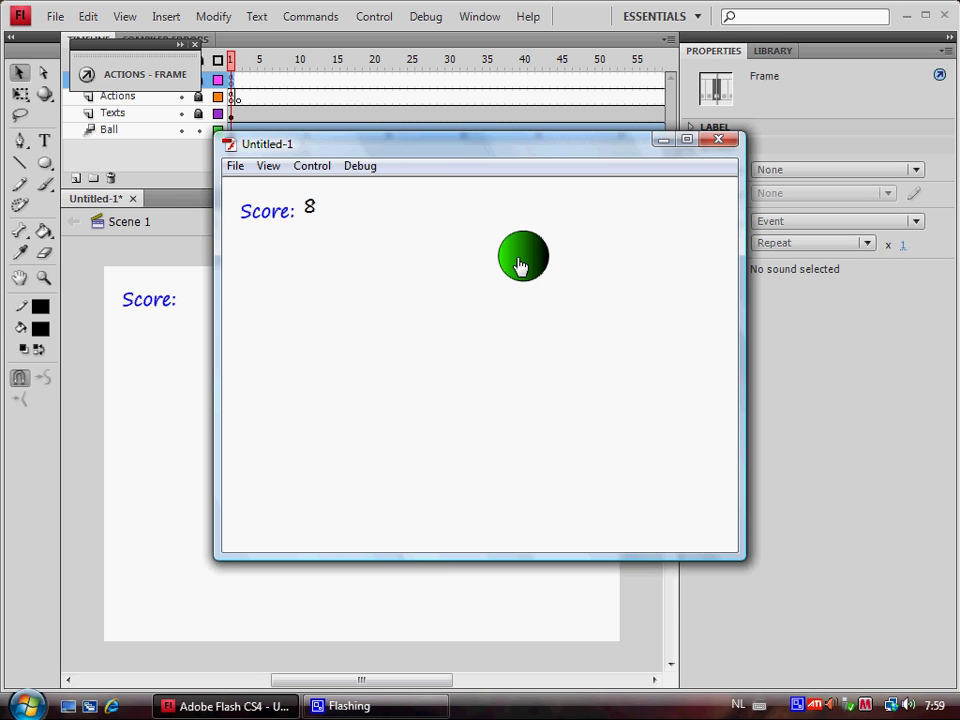
{"action": "right_click", "coordinate": [390, 353]}
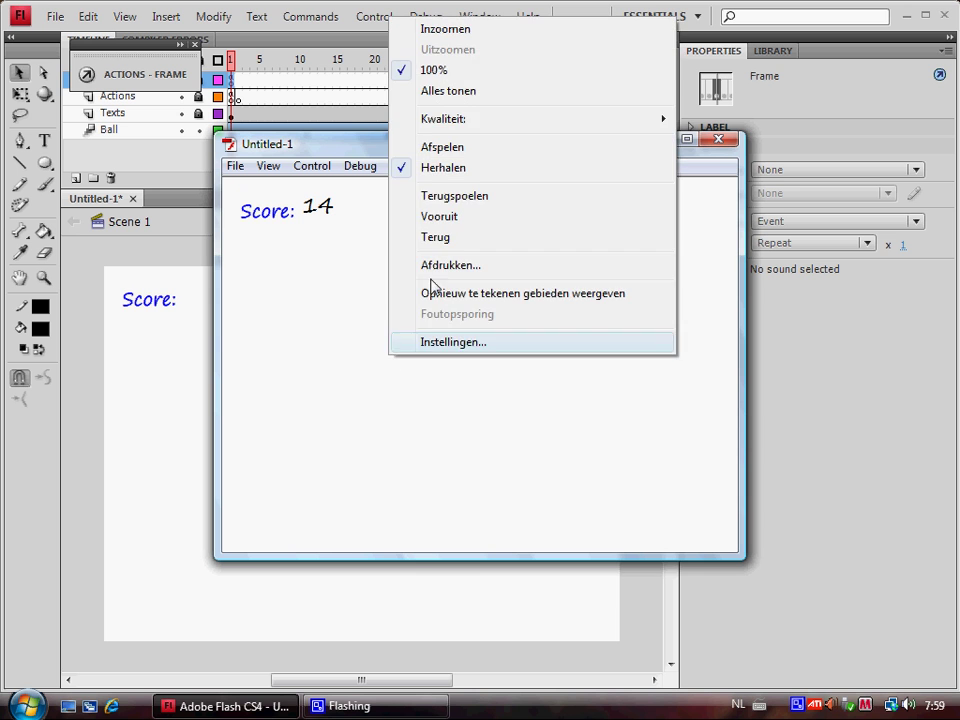
{"action": "left_click", "coordinate": [476, 157]}
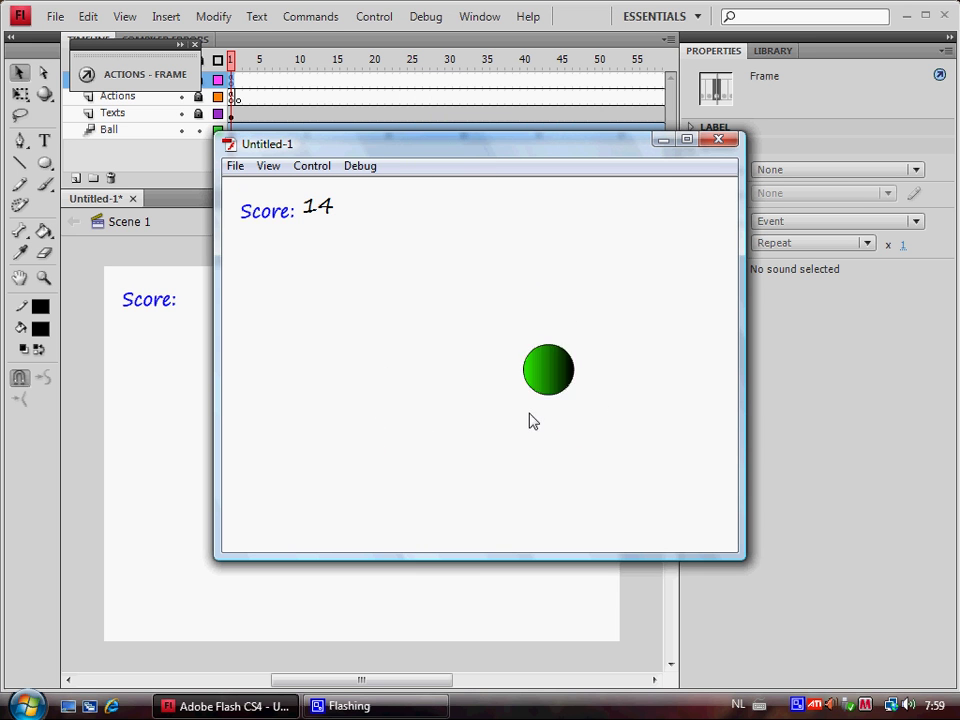
{"action": "double_click", "coordinate": [308, 205]}
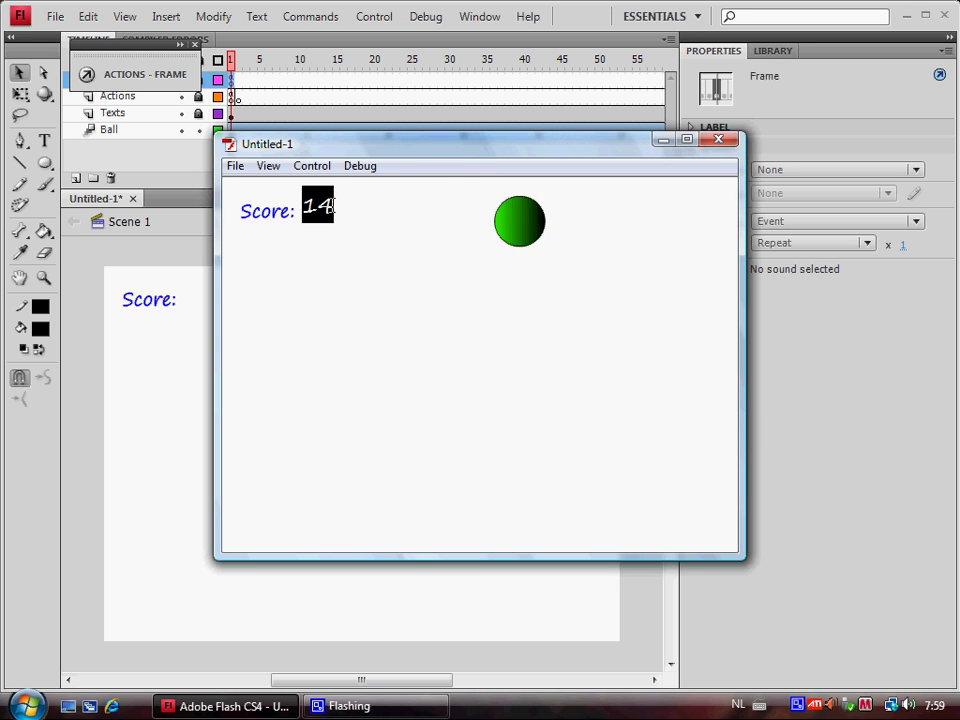
Close the test movie, select the Actions layer, and close the floating actions panel
{"action": "left_click", "coordinate": [718, 139]}
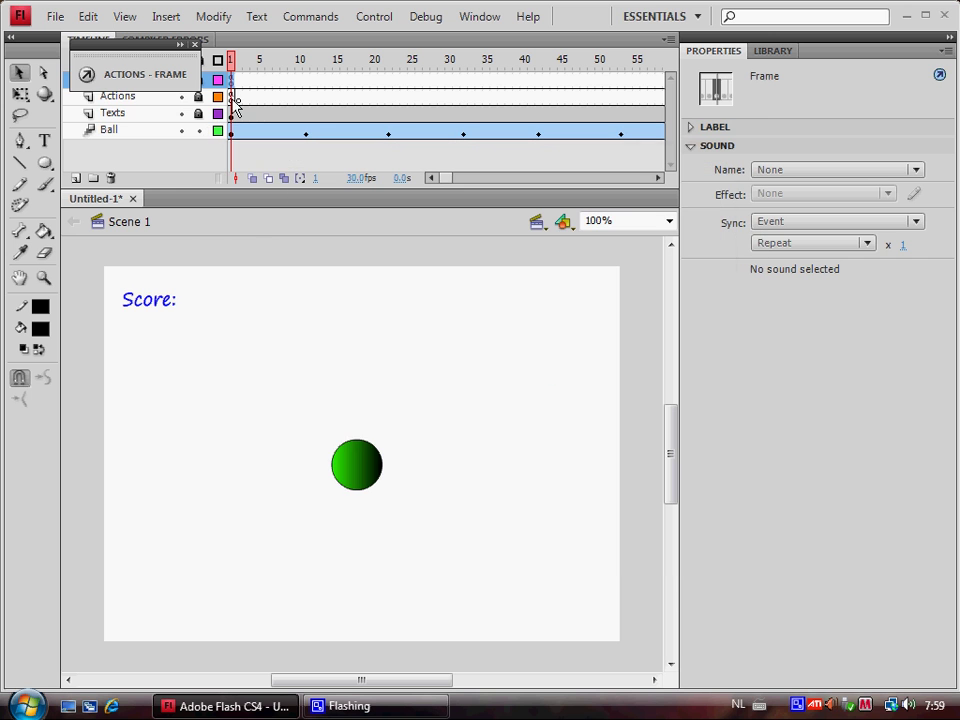
{"action": "left_click", "coordinate": [232, 99]}
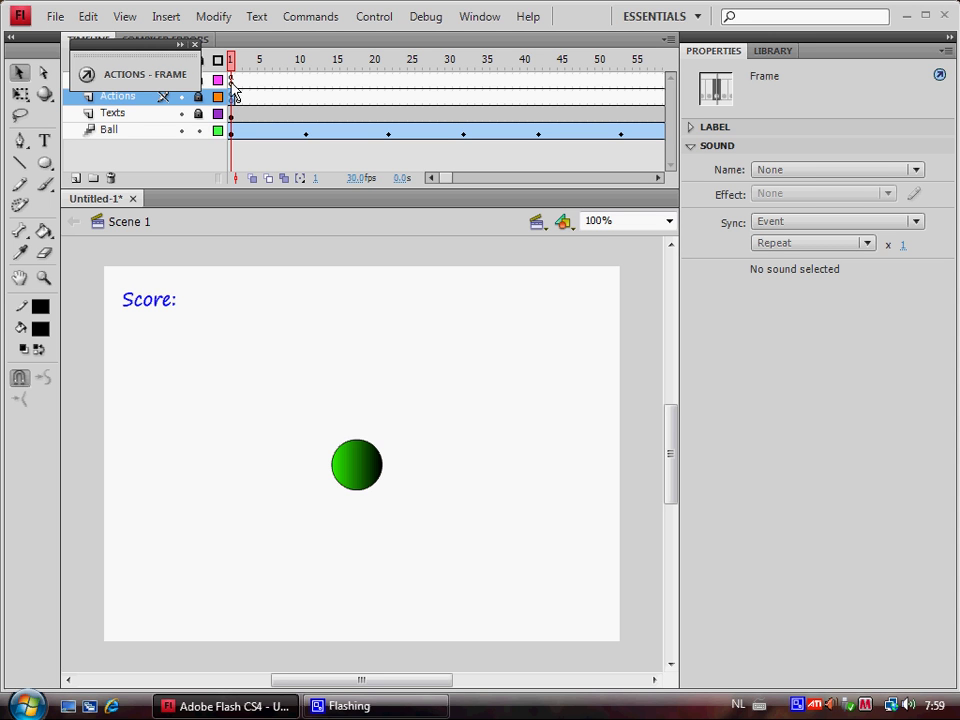
{"action": "left_click", "coordinate": [195, 45]}
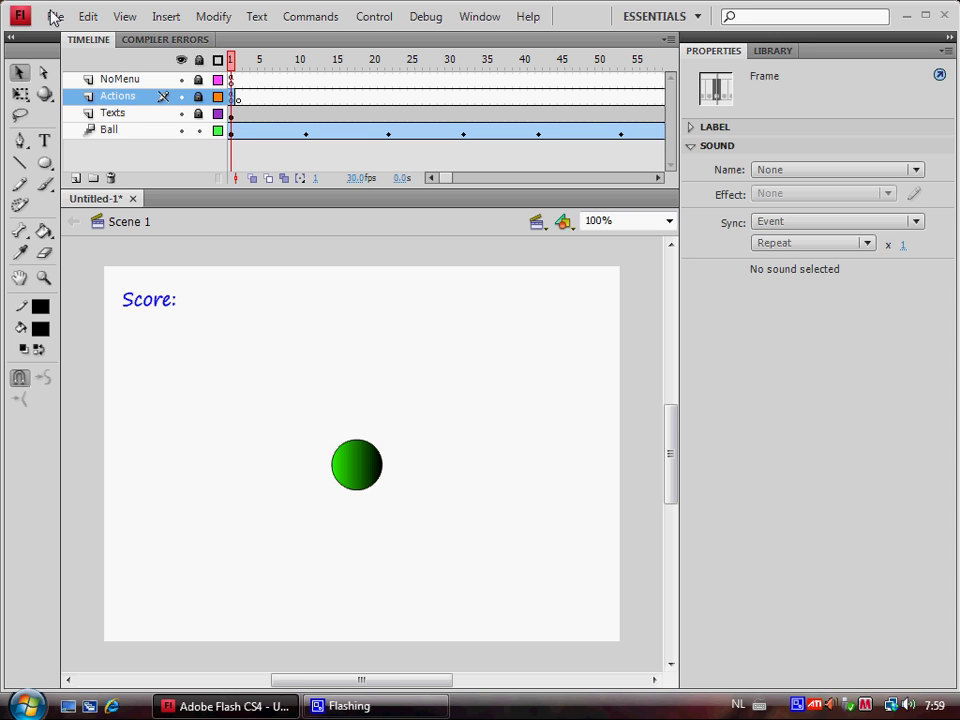